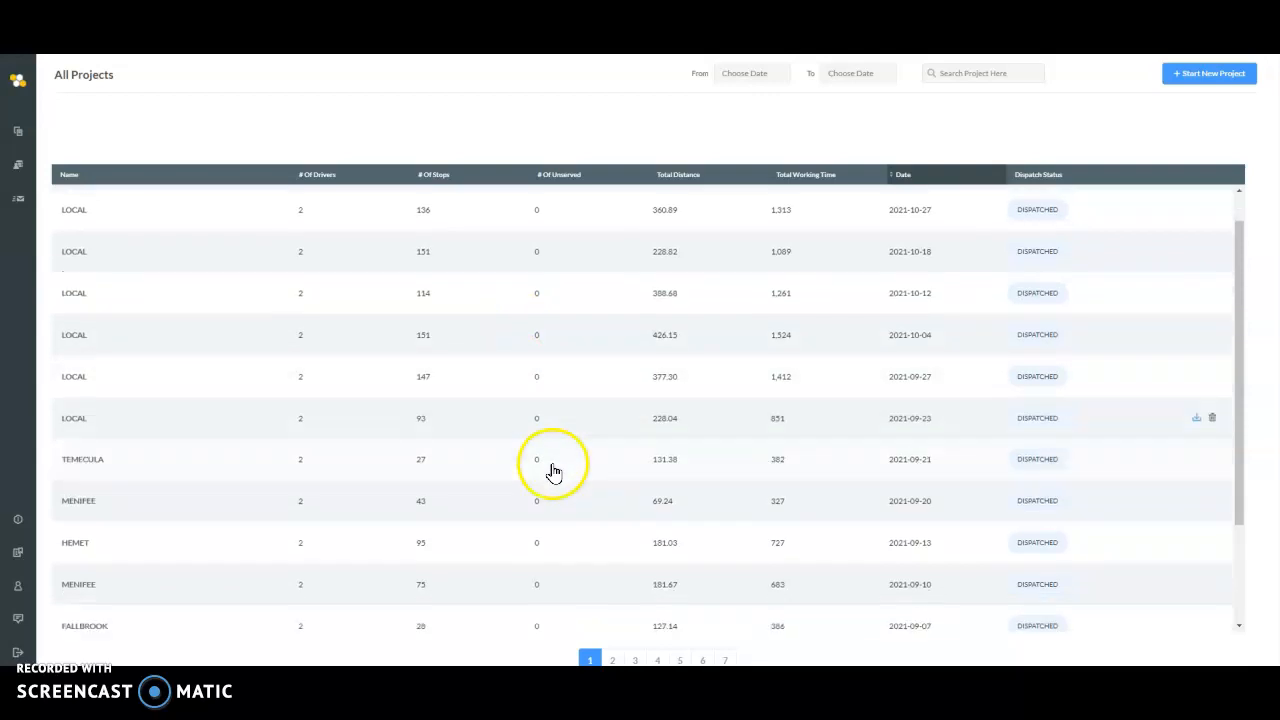
Step: Create a new project named with the driver's first name followed by "sample", dated December 23, 2021
{"action": "scroll", "coordinate": [552, 469], "scroll_direction": "up", "scroll_amount": 3}
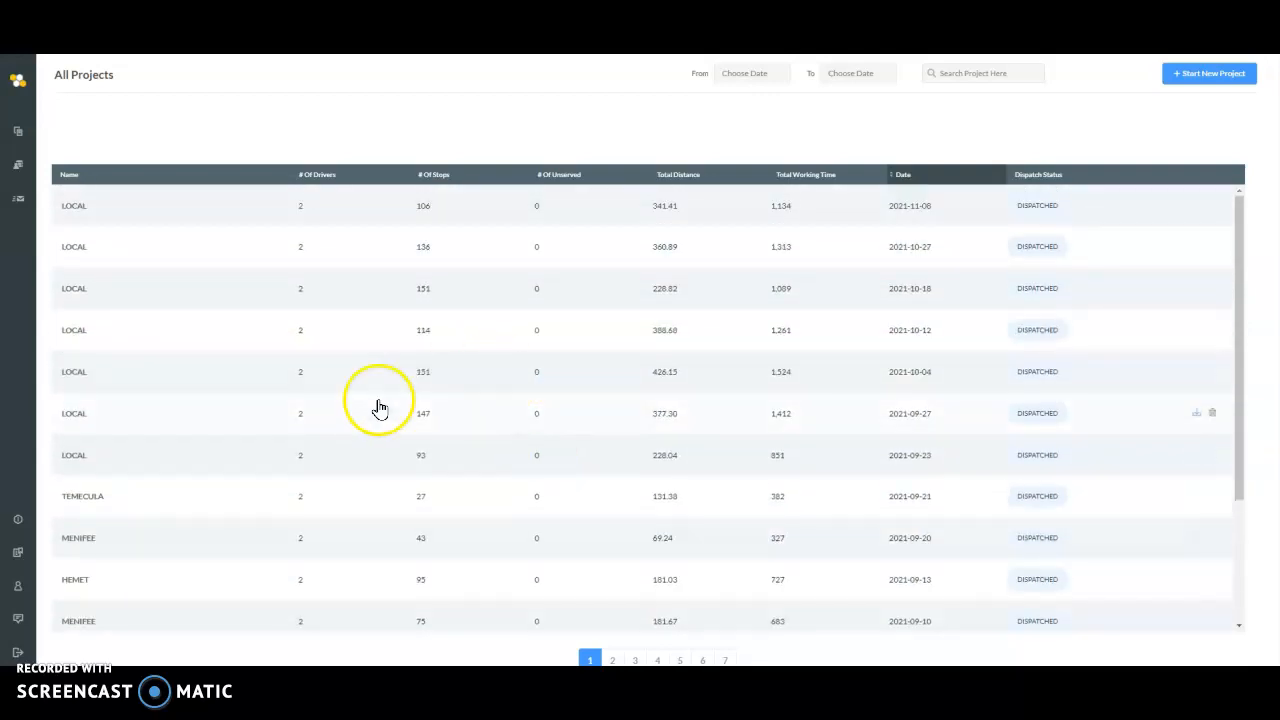
{"action": "left_click", "coordinate": [22, 166]}
{"action": "left_click", "coordinate": [1200, 77]}
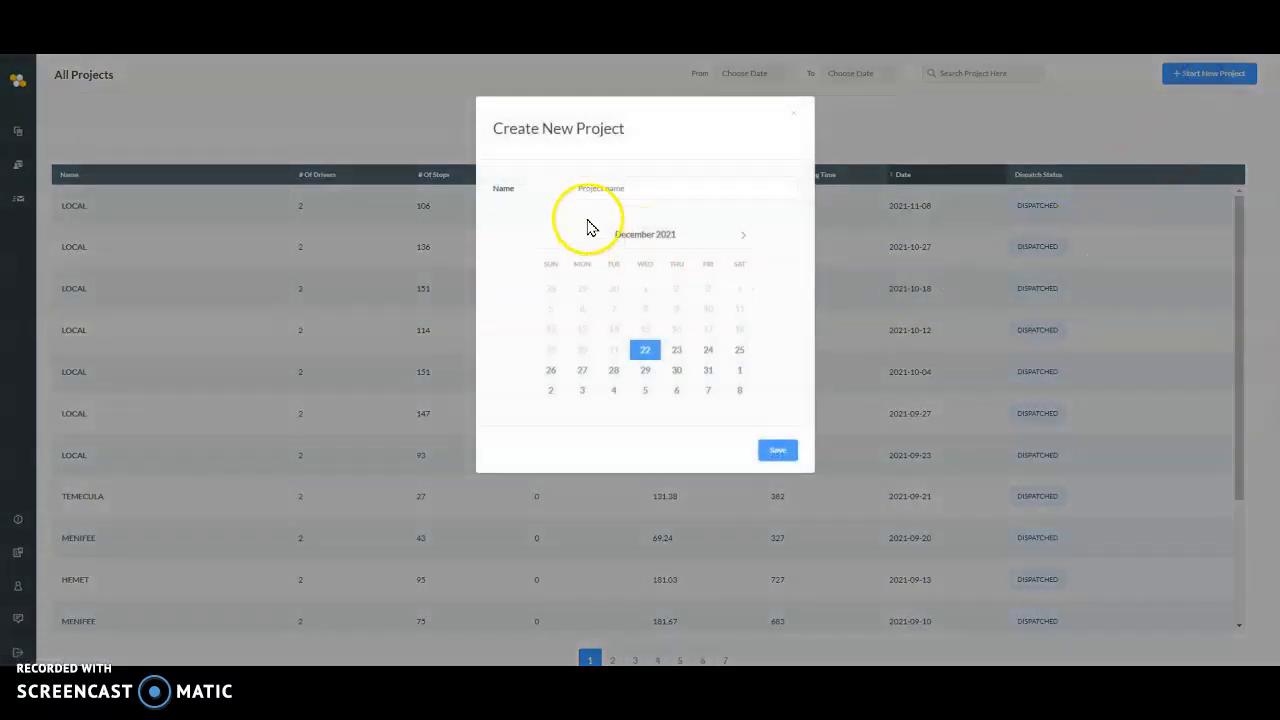
{"action": "left_click", "coordinate": [602, 190]}
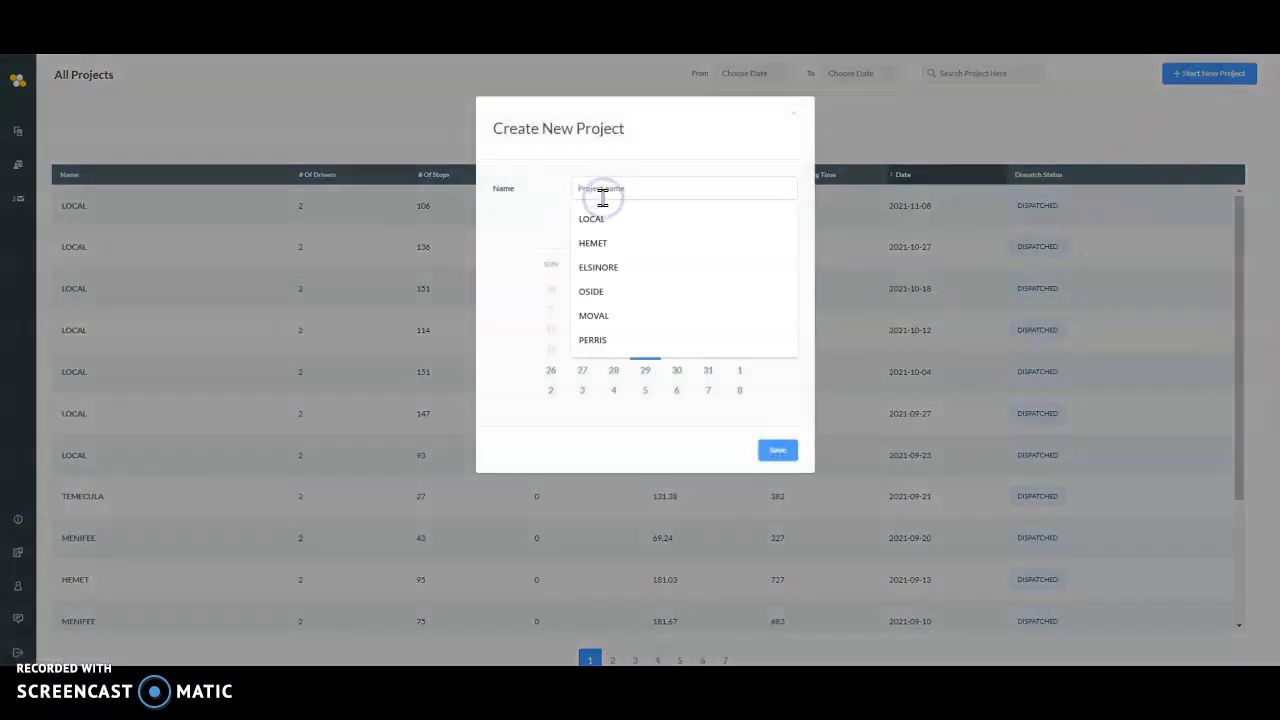
{"action": "type", "text": "Joh"}
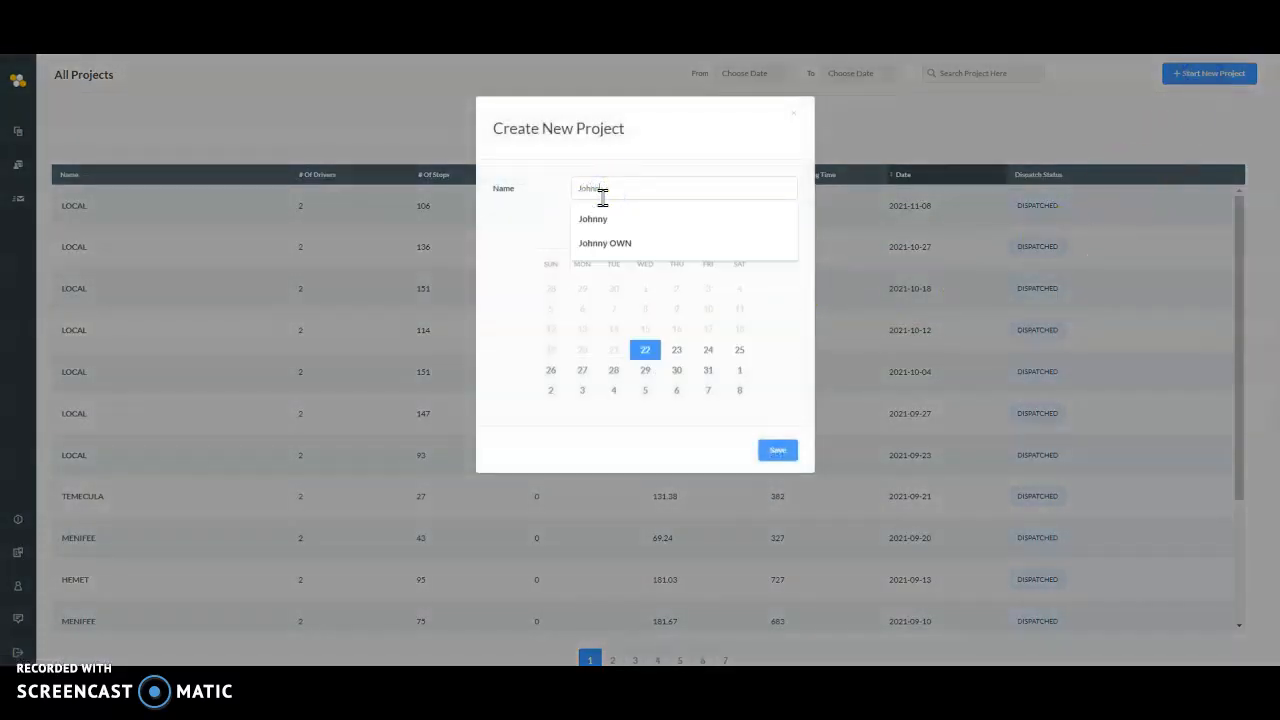
{"action": "type", "text": "nny sample"}
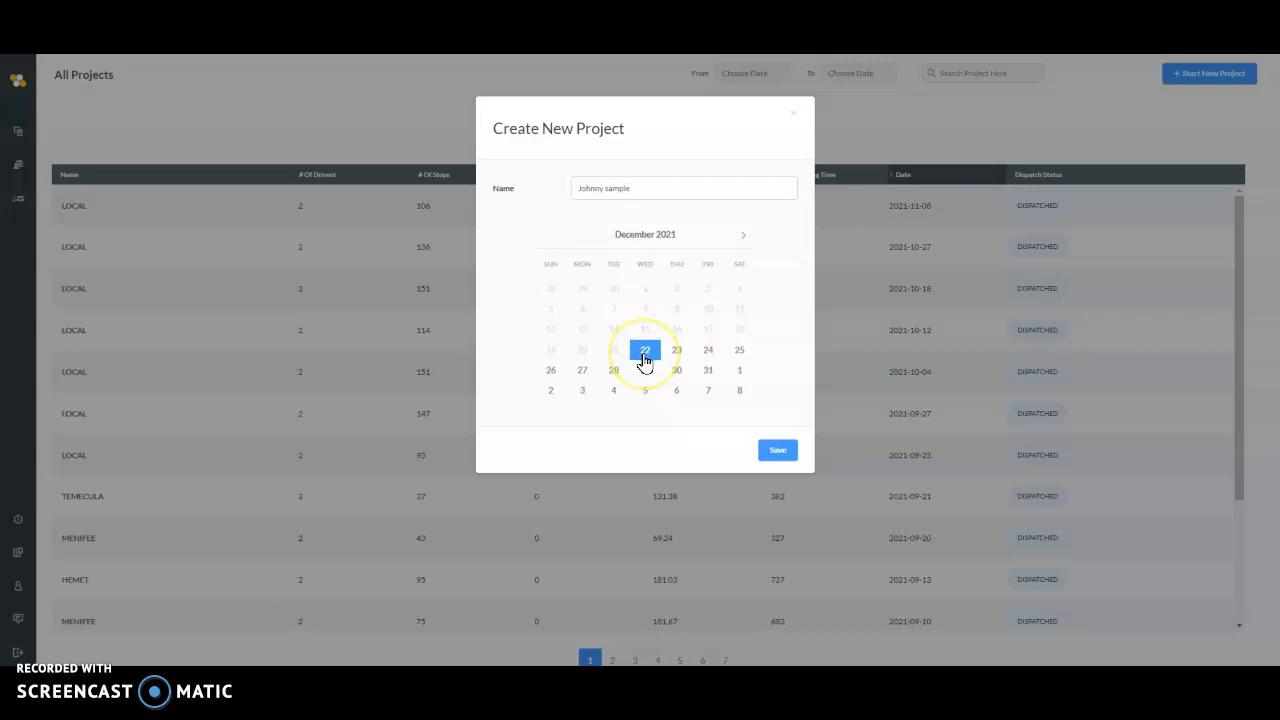
{"action": "left_click", "coordinate": [673, 353]}
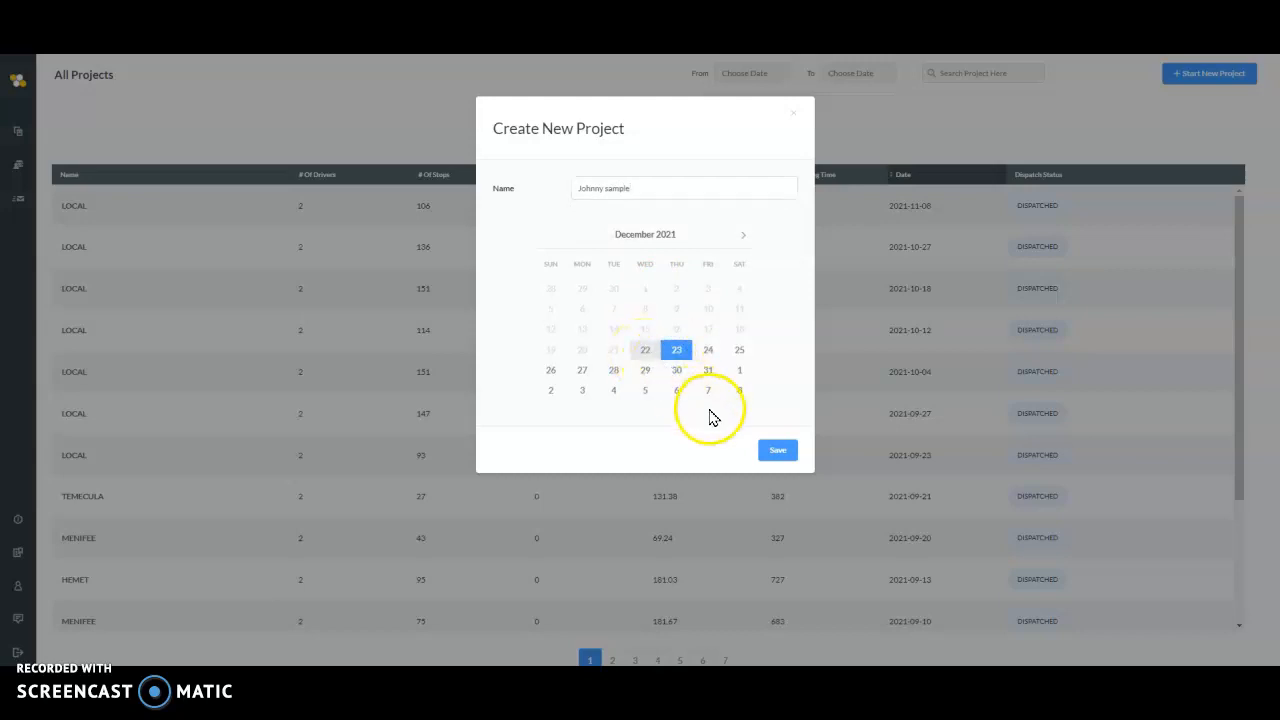
{"action": "left_click", "coordinate": [775, 453]}
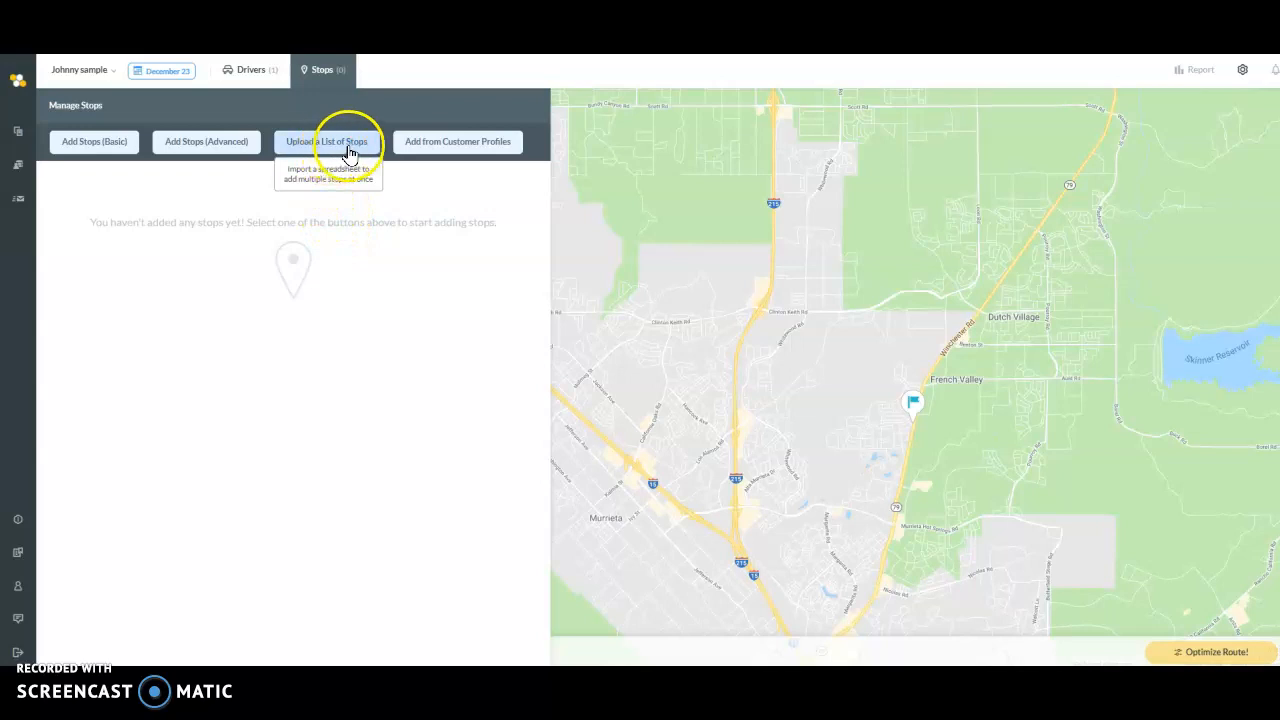
Step: Check the project's drivers and upload the first-route Excel spreadsheet from the desktop as the list of stops
{"action": "left_click", "coordinate": [258, 80]}
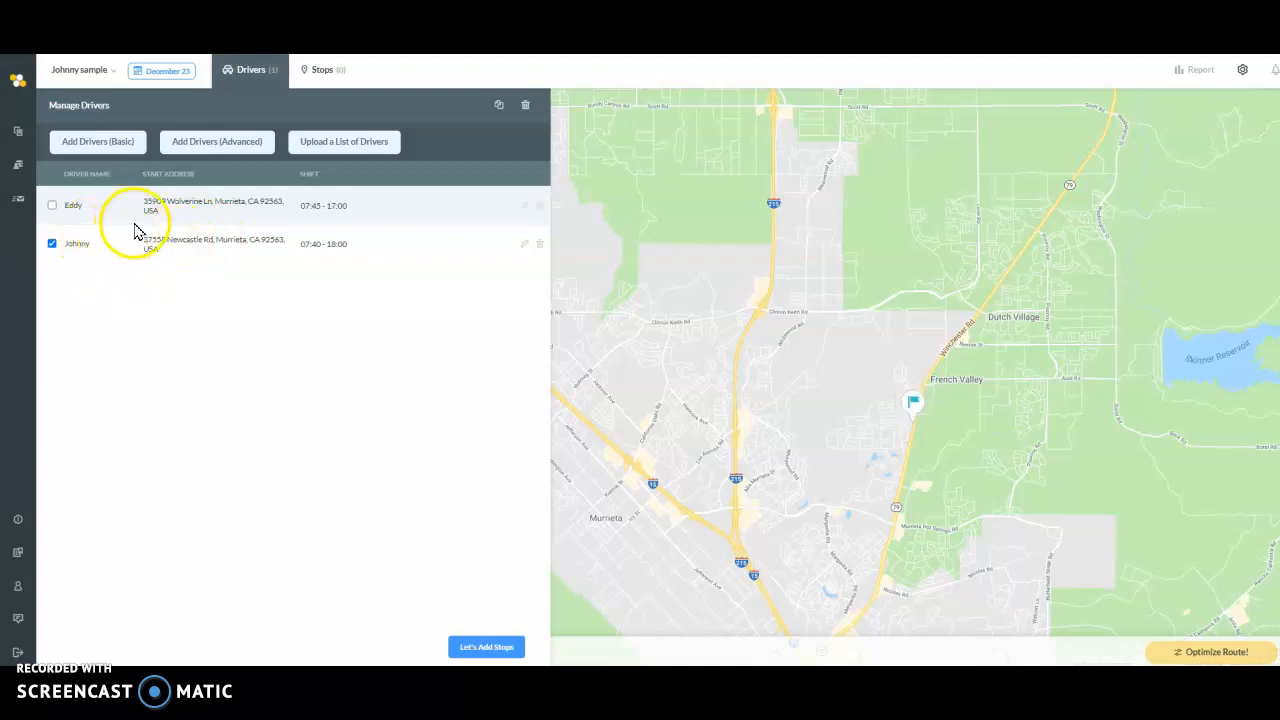
{"action": "left_click", "coordinate": [323, 78]}
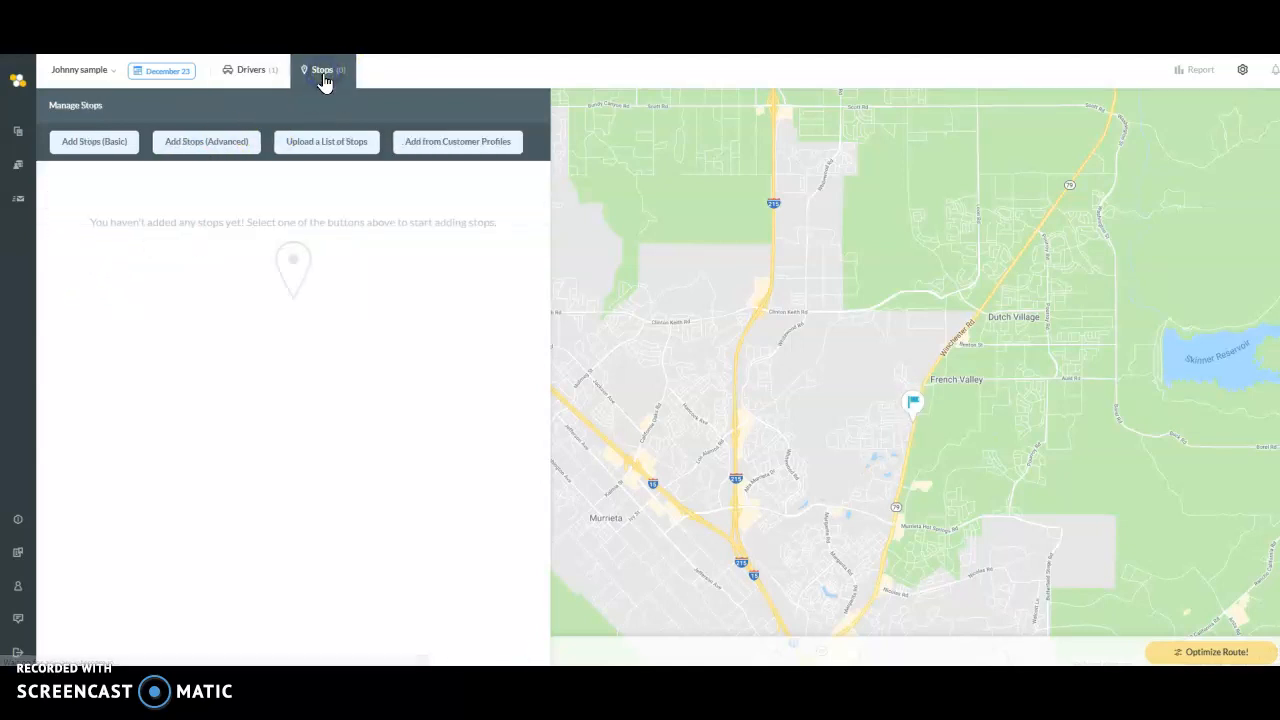
{"action": "left_click", "coordinate": [320, 152]}
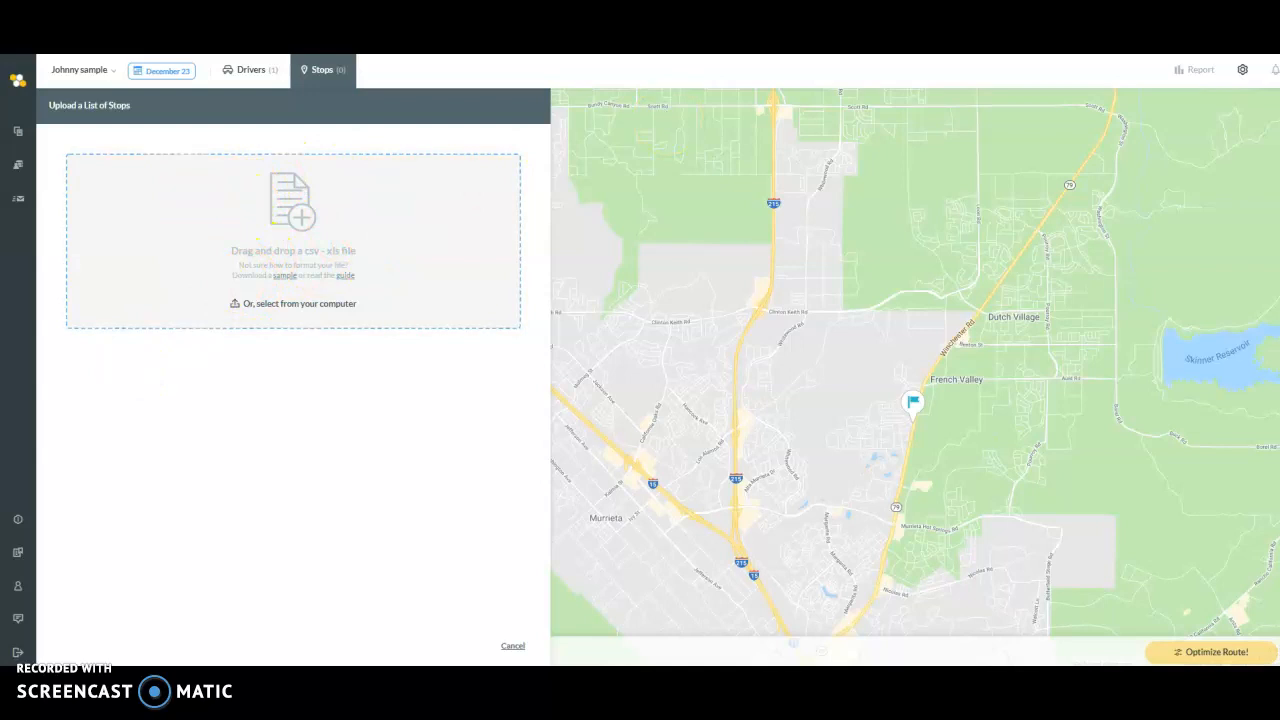
{"action": "key", "text": "super+Down"}
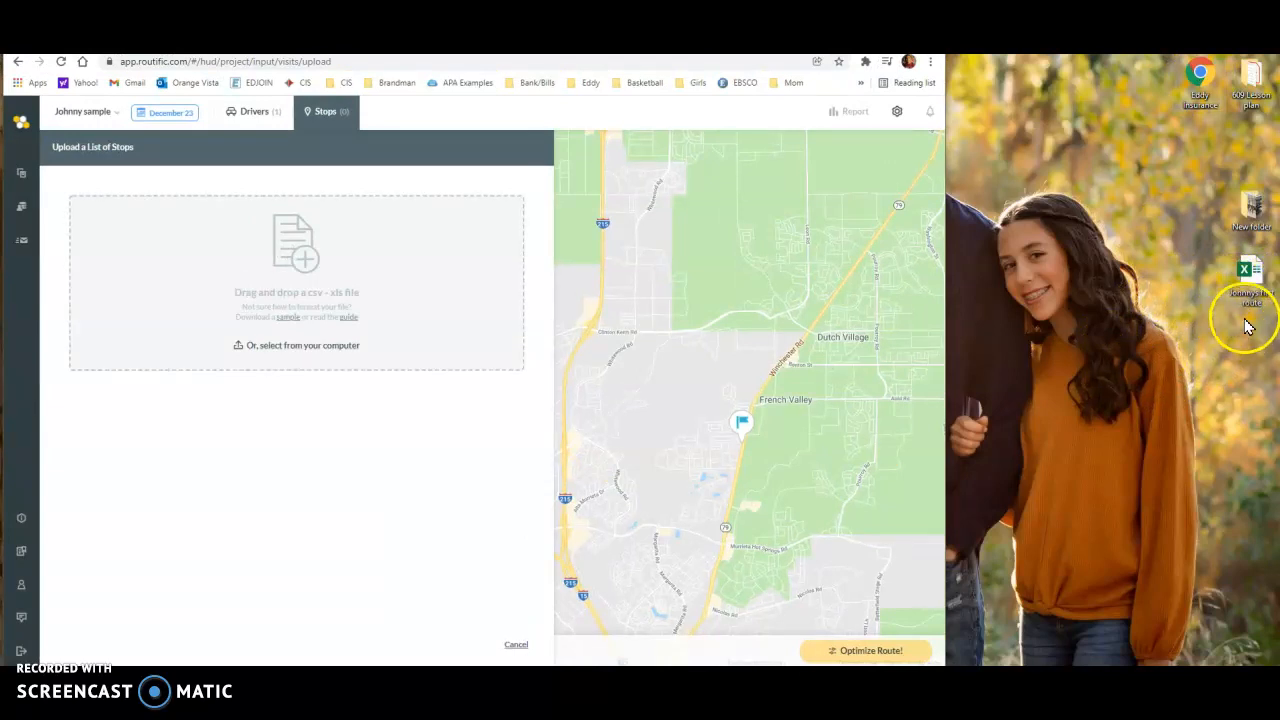
{"action": "left_click_drag", "start_coordinate": [1245, 290], "coordinate": [289, 303]}
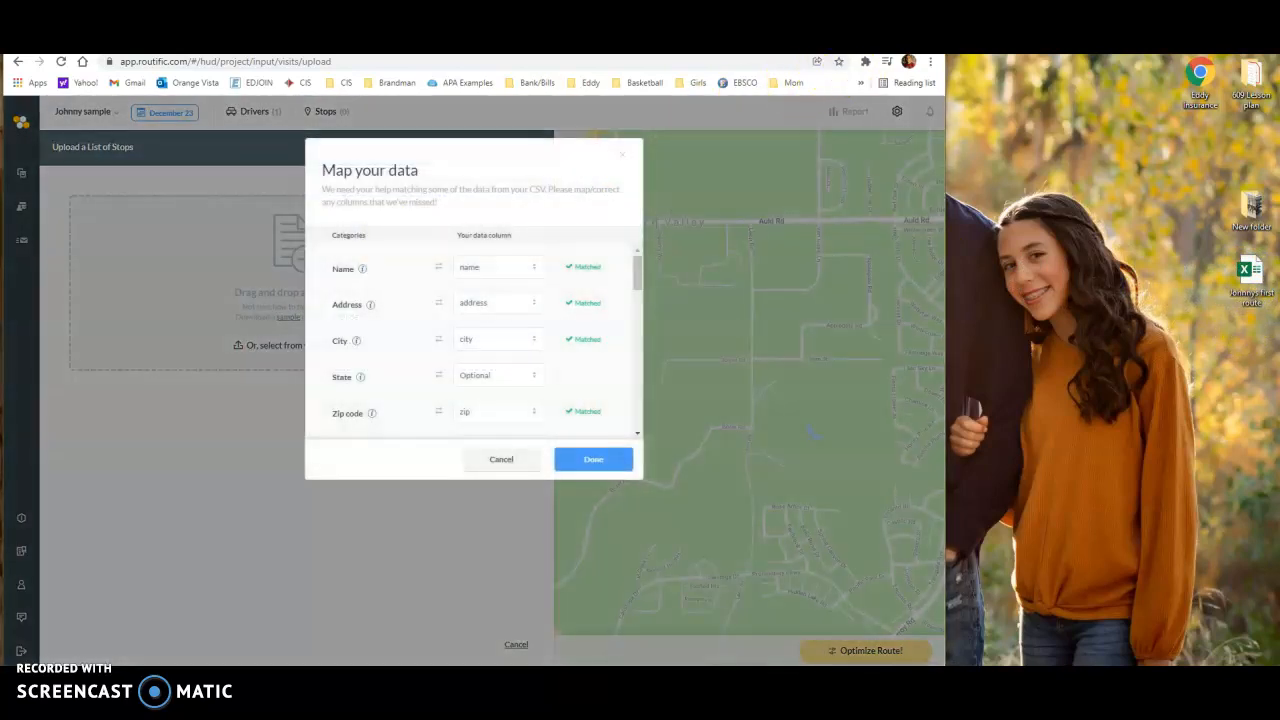
{"action": "key", "text": "F11"}
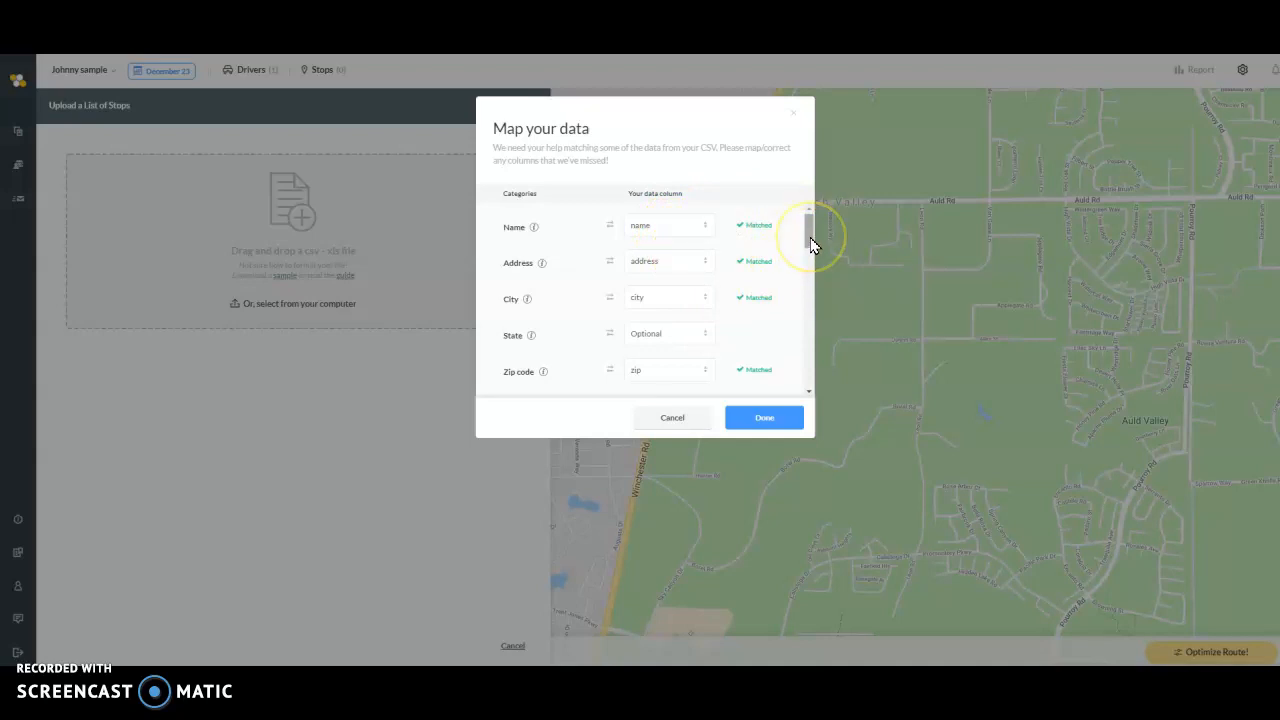
Step: Review the column matching for all data fields down to Policy and accept it to import the stops
{"action": "left_click_drag", "start_coordinate": [810, 243], "coordinate": [806, 329]}
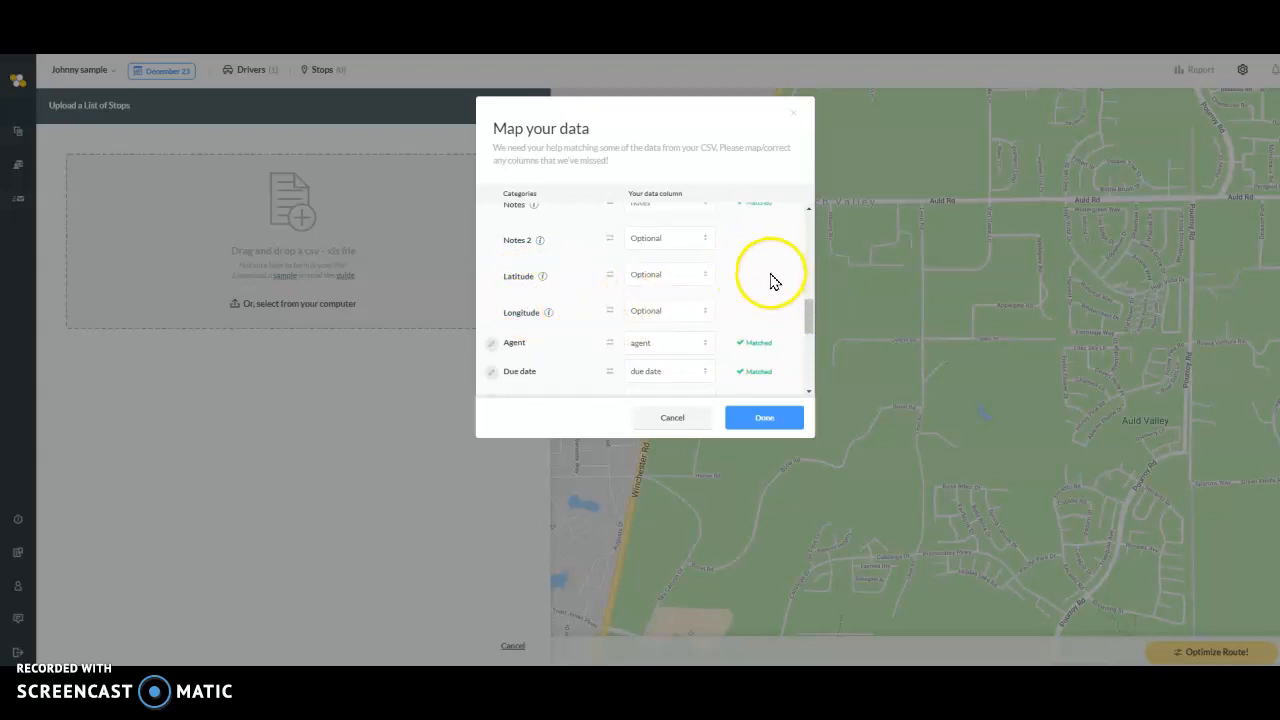
{"action": "left_click_drag", "start_coordinate": [808, 309], "coordinate": [808, 345]}
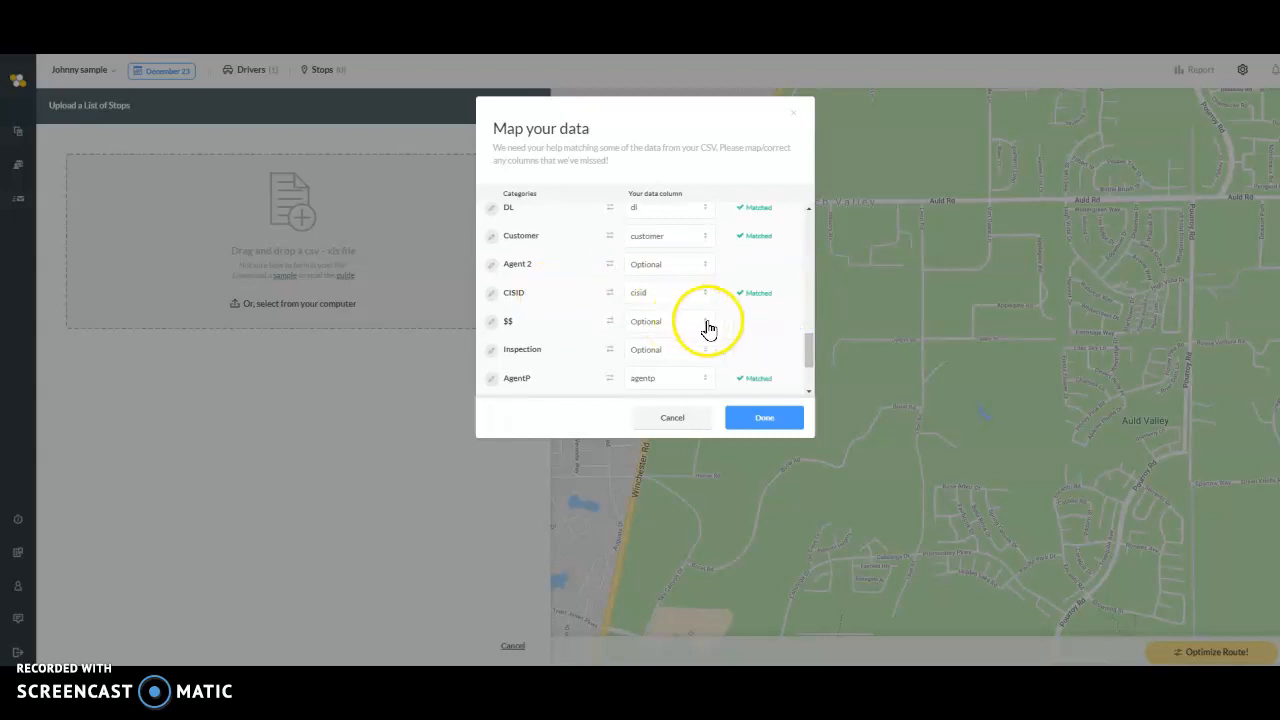
{"action": "left_click_drag", "start_coordinate": [813, 348], "coordinate": [806, 363]}
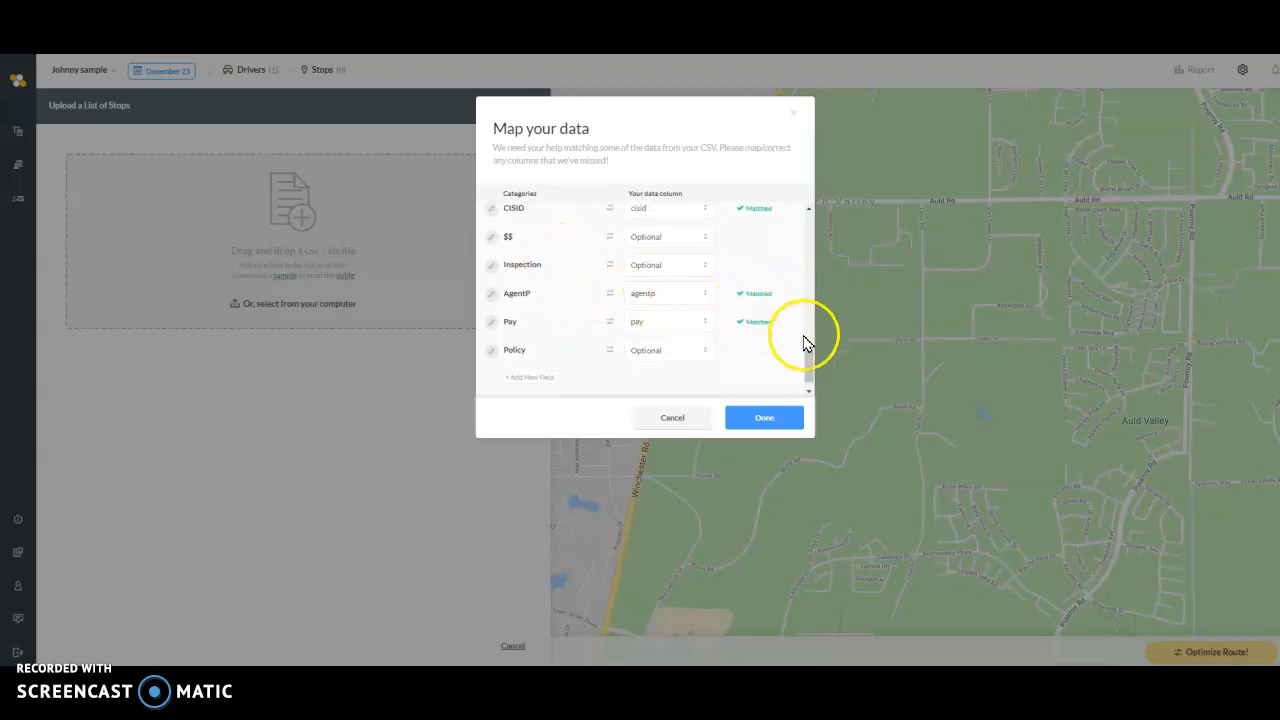
{"action": "left_click_drag", "start_coordinate": [809, 362], "coordinate": [811, 372]}
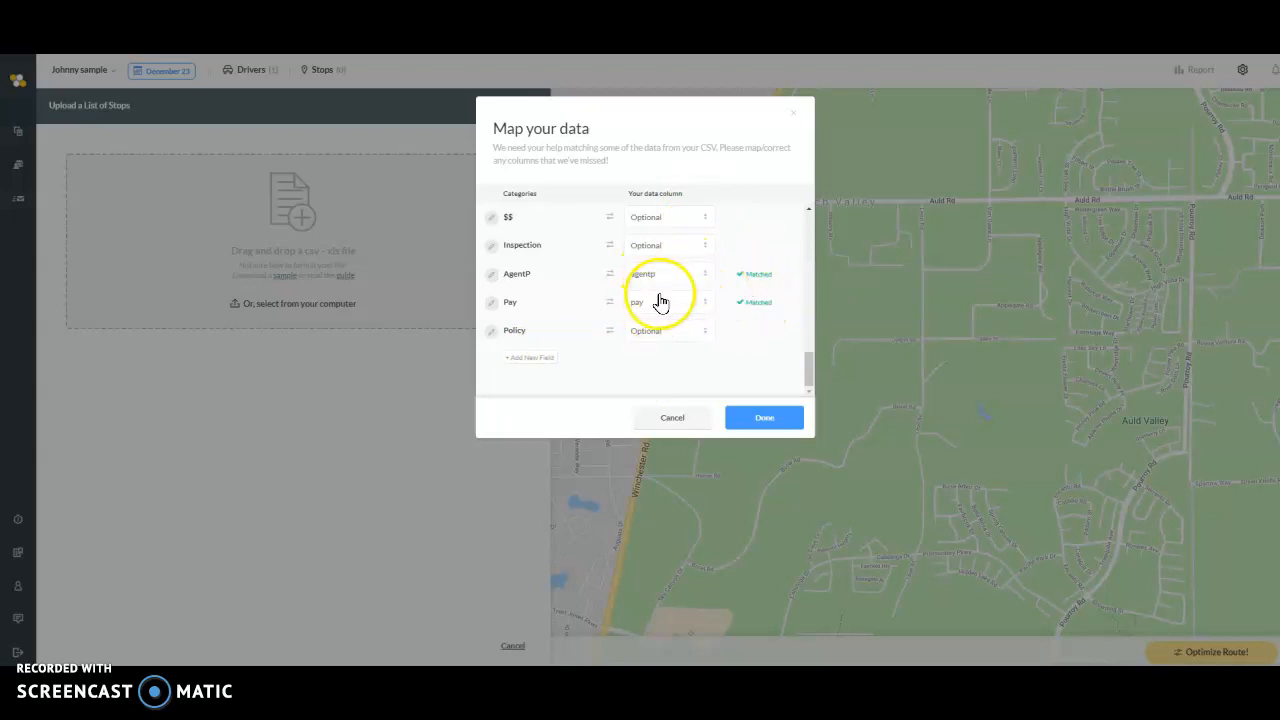
{"action": "left_click", "coordinate": [767, 424]}
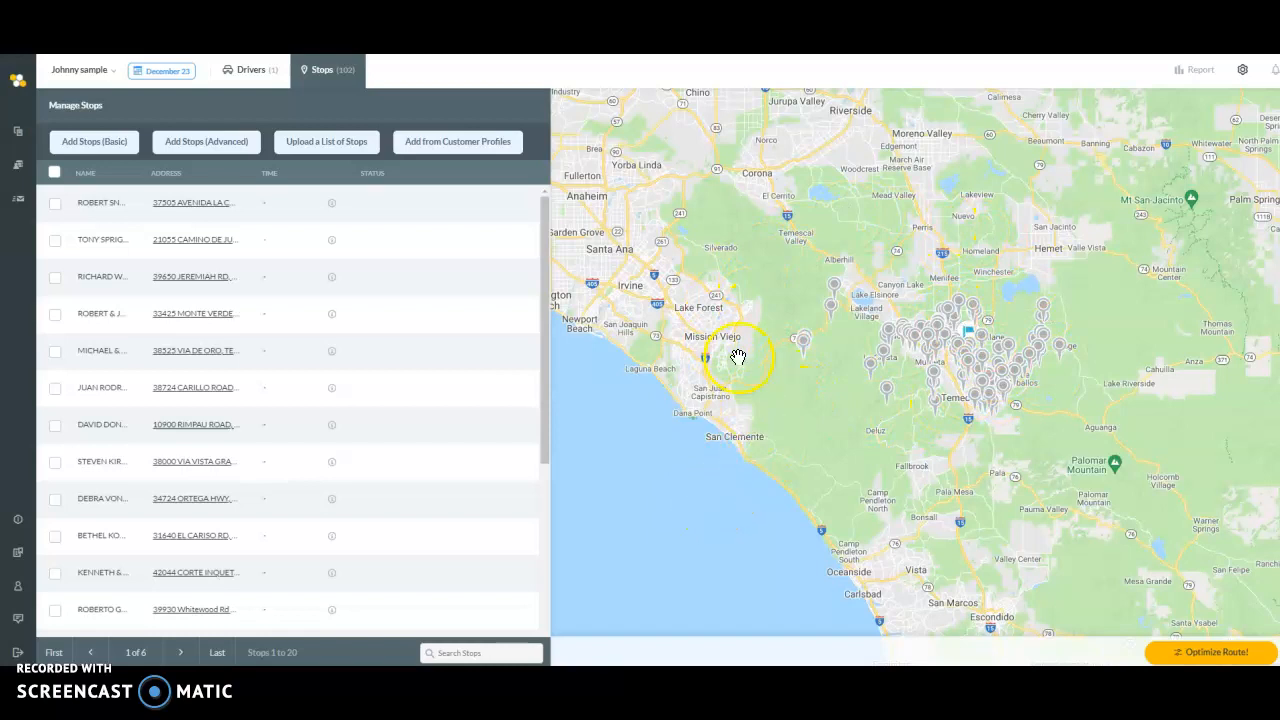
Step: Optimize the route and force all unscheduled stops into the driver's schedule, dismissing the information notices
{"action": "left_click", "coordinate": [1216, 653]}
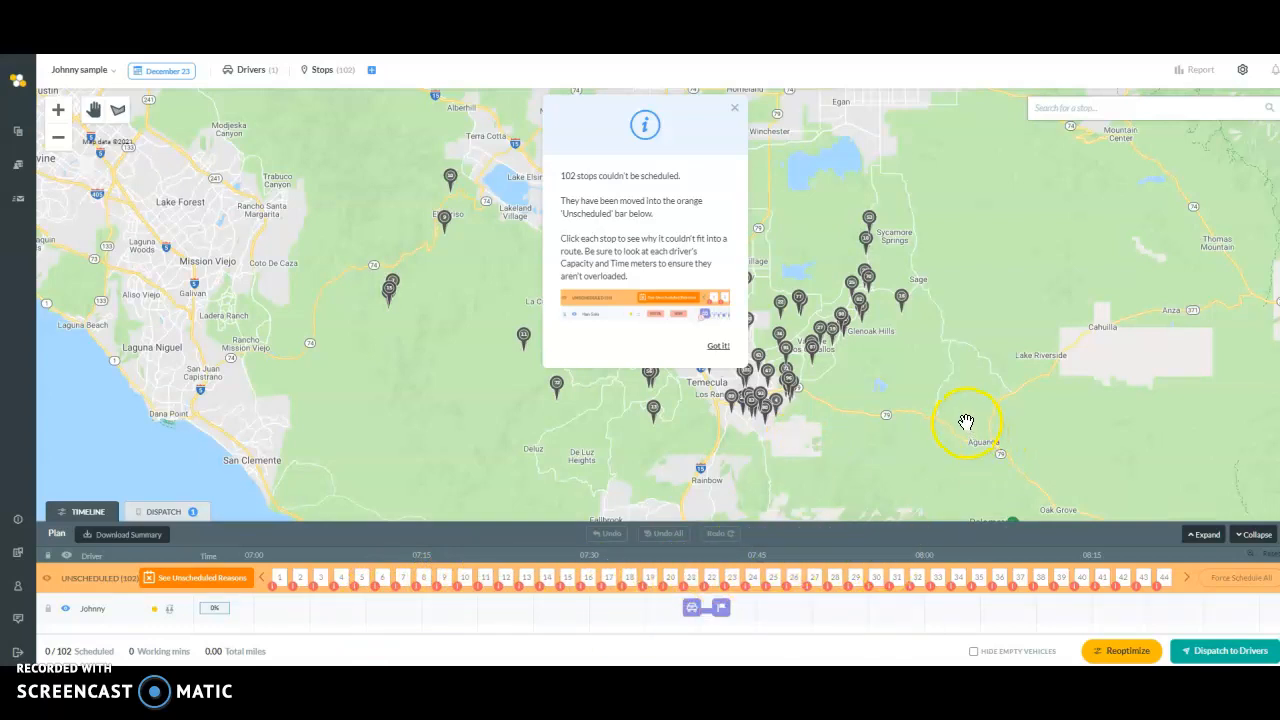
{"action": "left_click", "coordinate": [718, 348]}
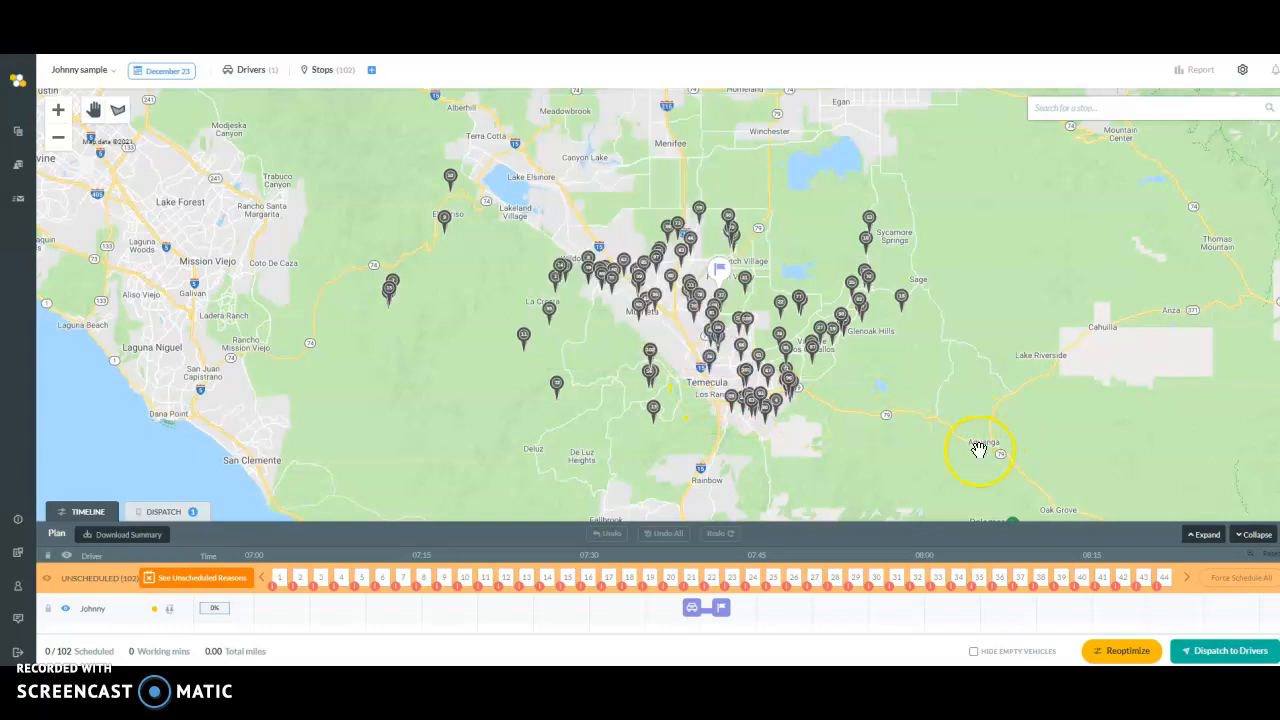
{"action": "left_click", "coordinate": [1232, 582]}
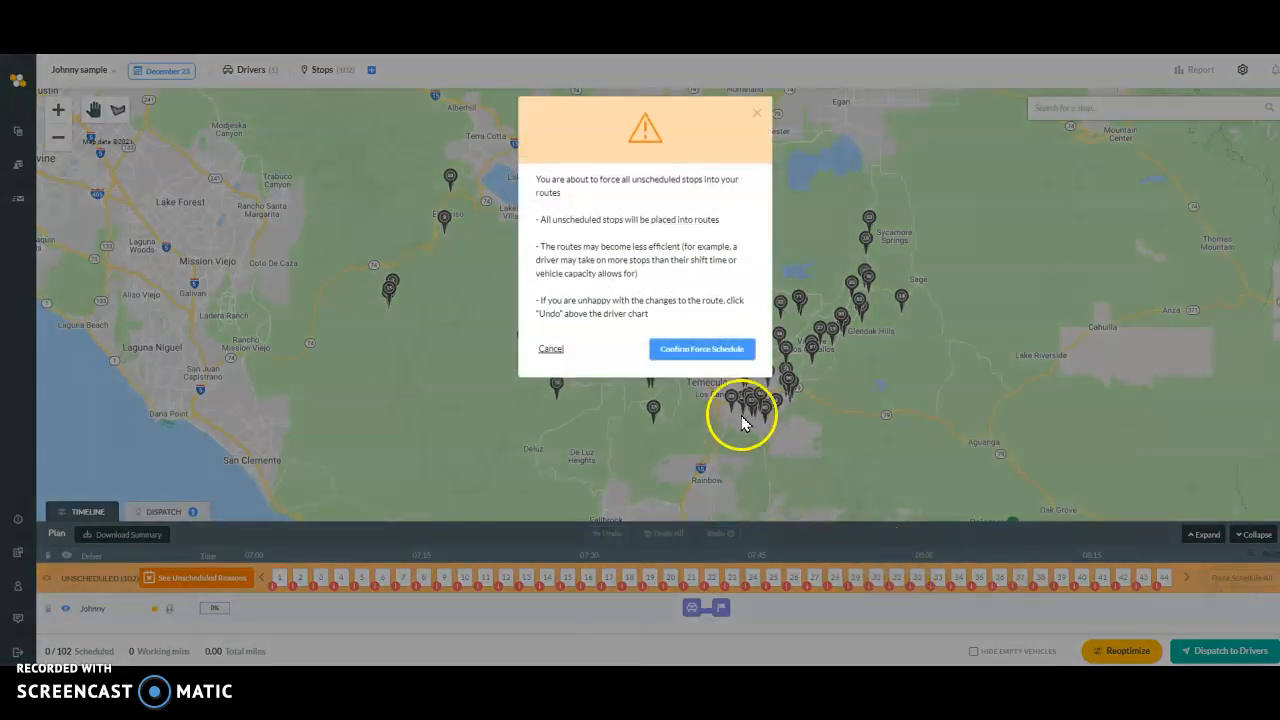
{"action": "left_click", "coordinate": [705, 350]}
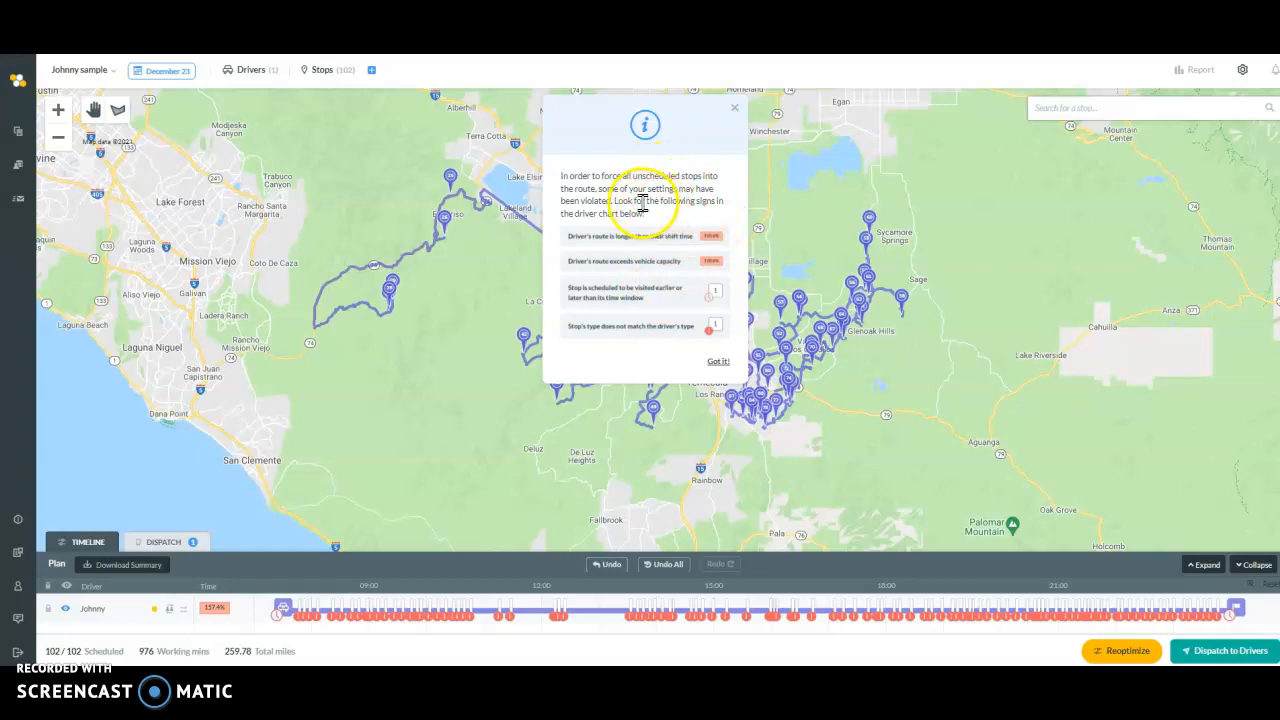
{"action": "left_click", "coordinate": [716, 365]}
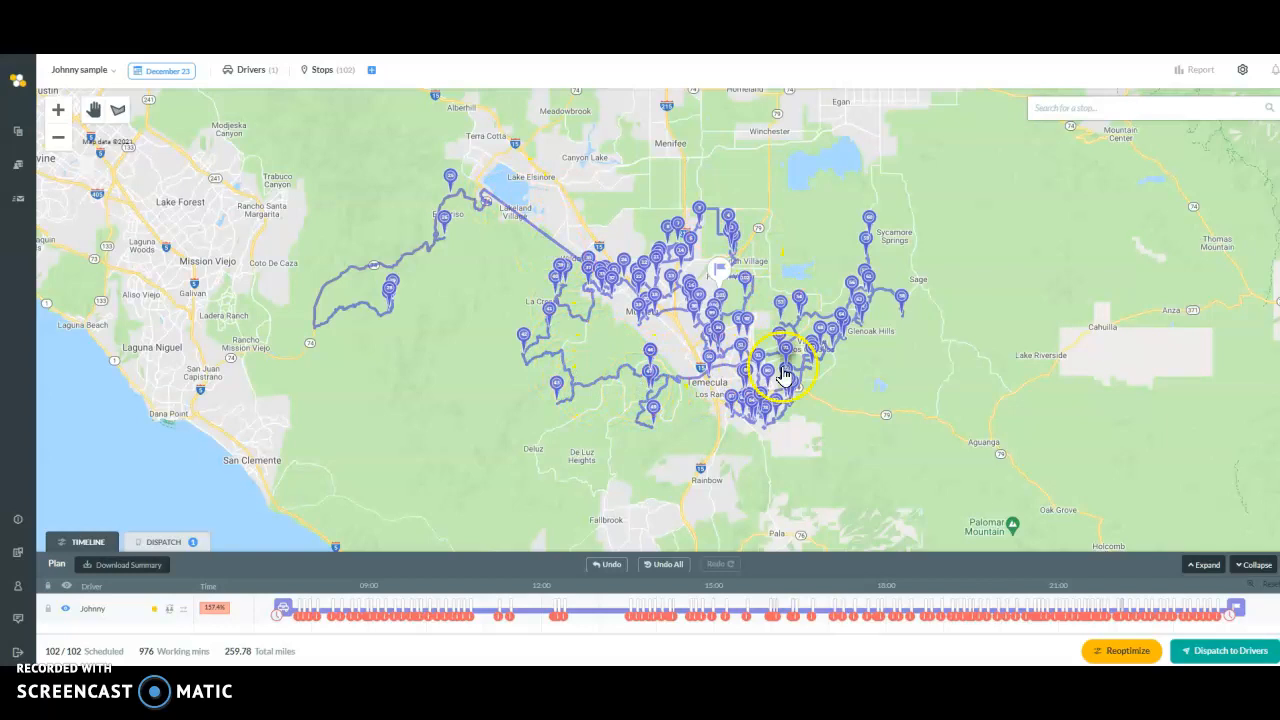
Step: Examine the planned route around La Cresta and Murrieta and open the details of the stop just south of Wildomar
{"action": "scroll", "coordinate": [646, 465], "scroll_direction": "up", "scroll_amount": 1}
{"action": "left_click_drag", "start_coordinate": [590, 240], "coordinate": [589, 343]}
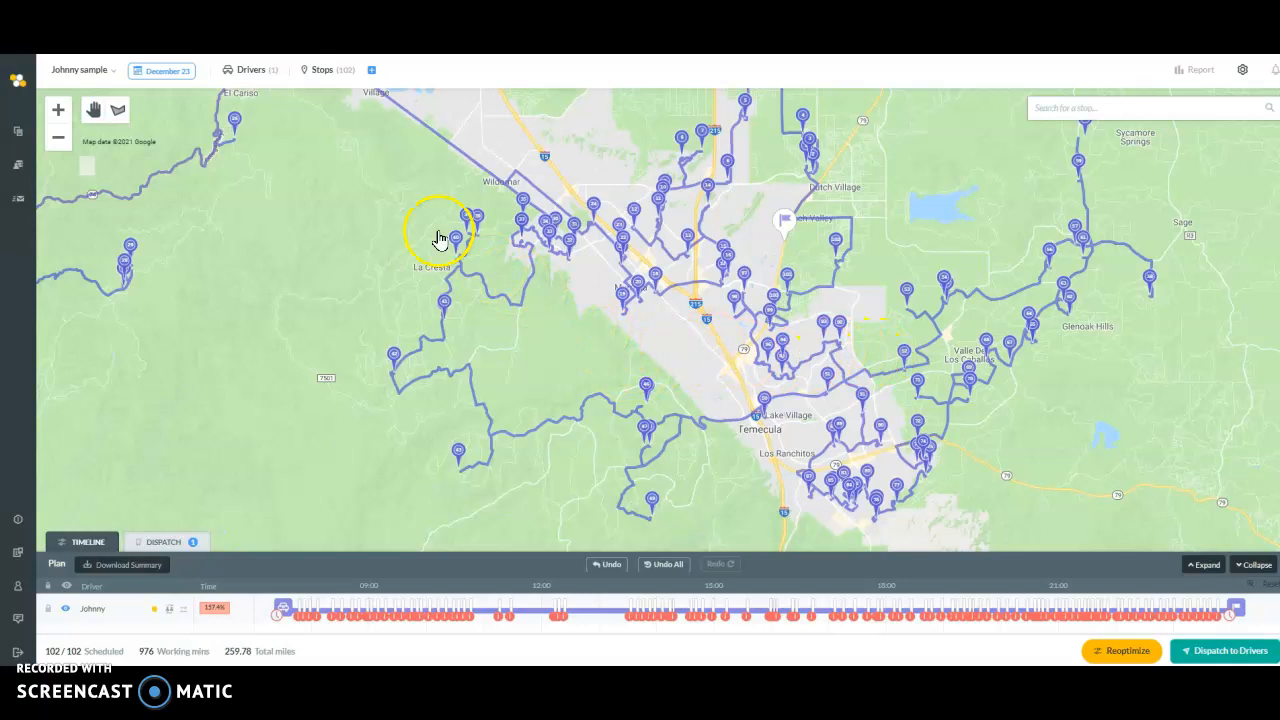
{"action": "mouse_move", "coordinate": [408, 197]}
{"action": "left_mouse_down"}
{"action": "mouse_move", "coordinate": [445, 294]}
{"action": "mouse_move", "coordinate": [403, 174]}
{"action": "left_mouse_up"}
{"action": "scroll", "coordinate": [565, 297], "scroll_direction": "up", "scroll_amount": 1}
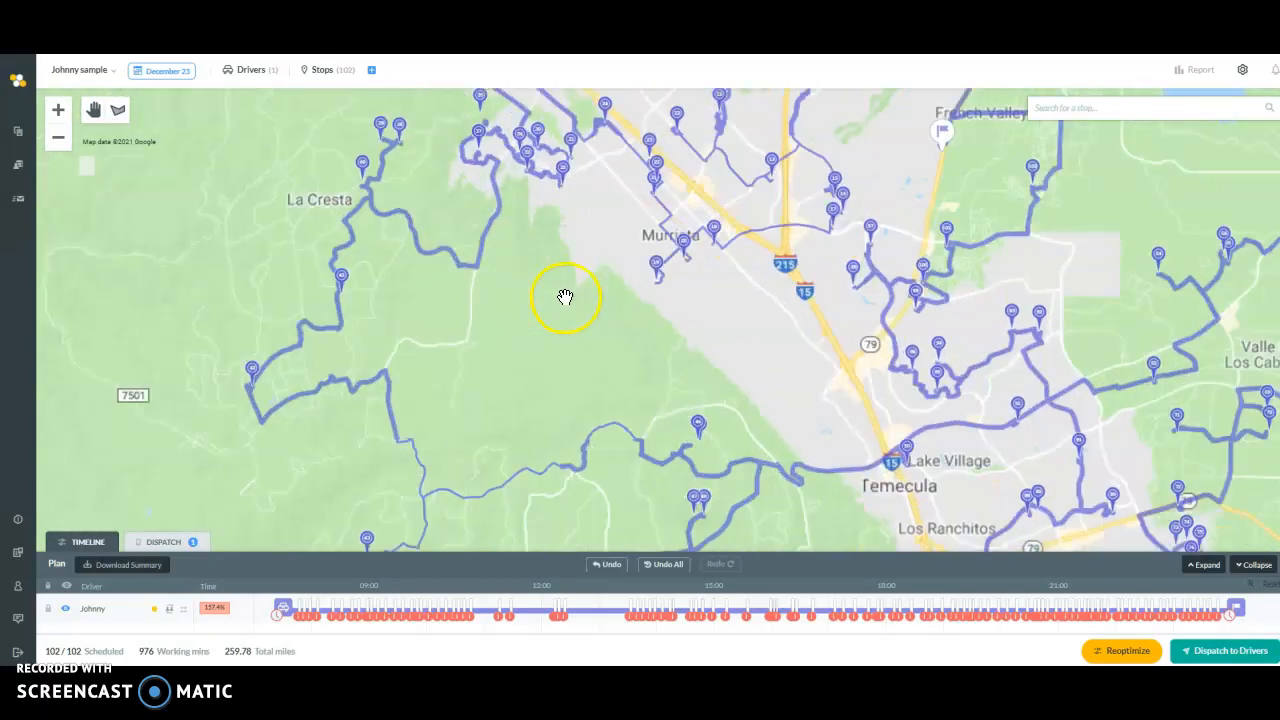
{"action": "left_click_drag", "start_coordinate": [551, 237], "coordinate": [633, 399]}
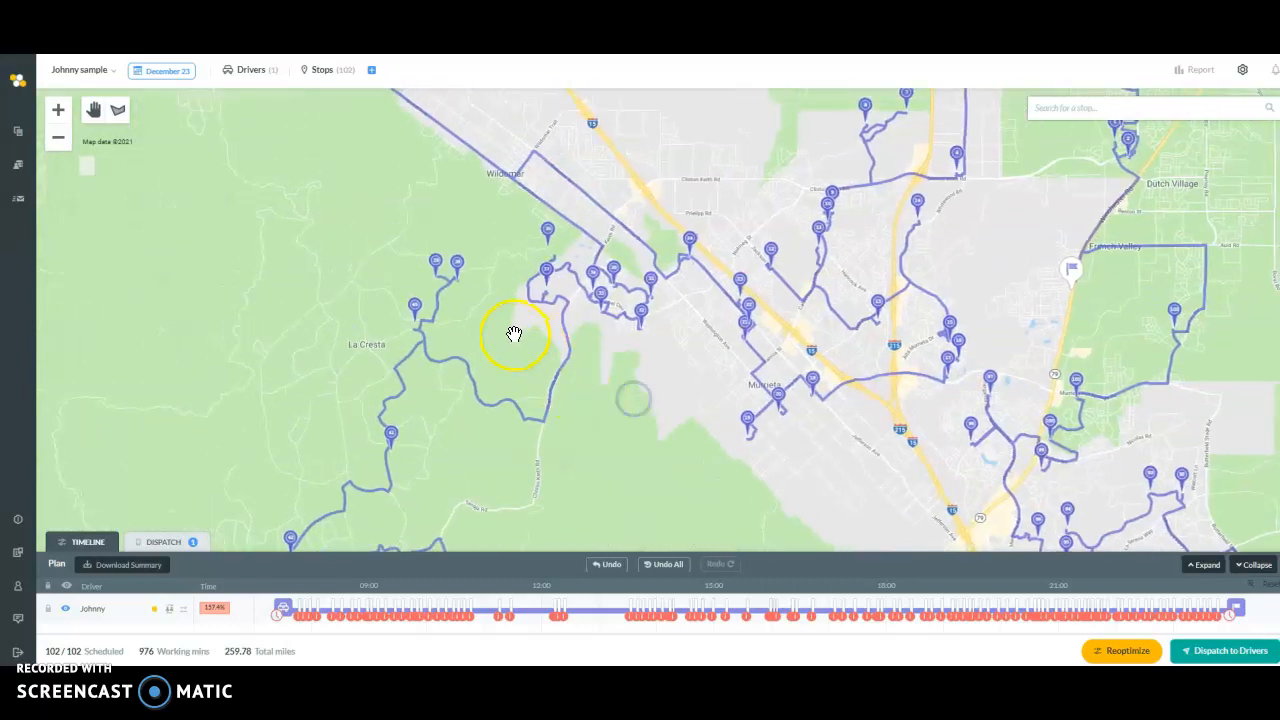
{"action": "scroll", "coordinate": [513, 333], "scroll_direction": "up", "scroll_amount": 1}
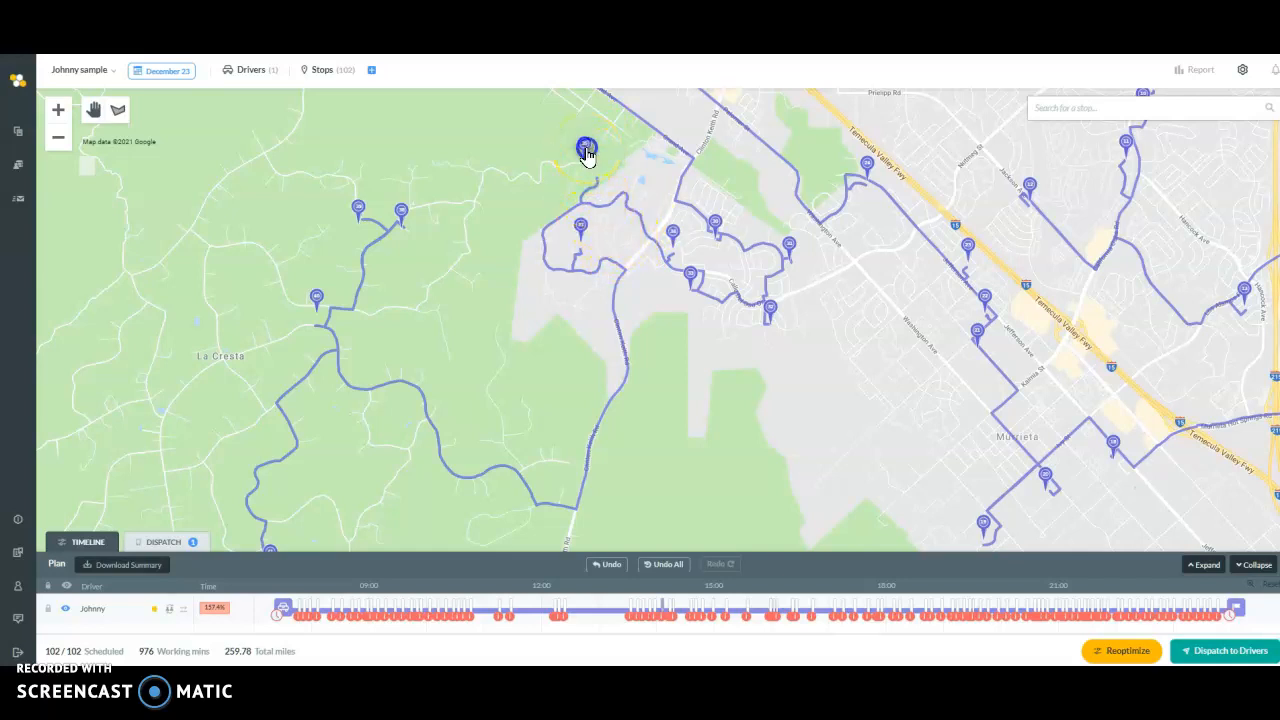
{"action": "left_click", "coordinate": [586, 150]}
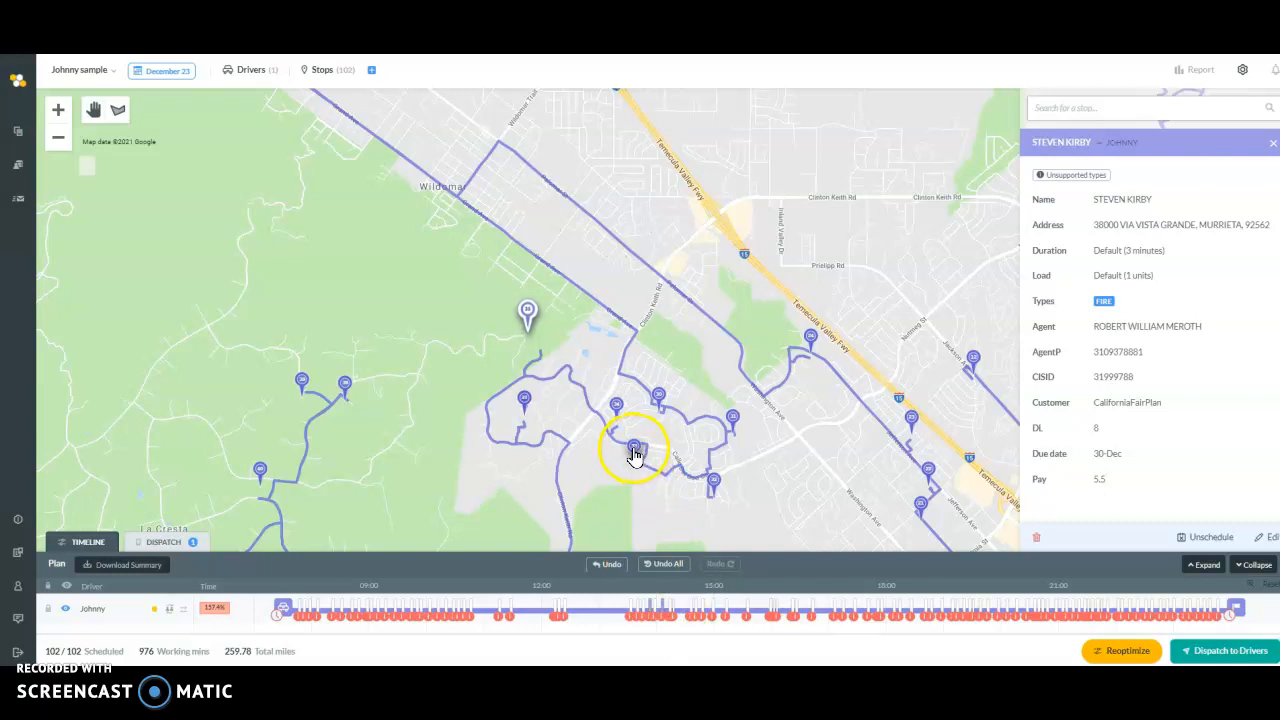
{"action": "left_click", "coordinate": [544, 330]}
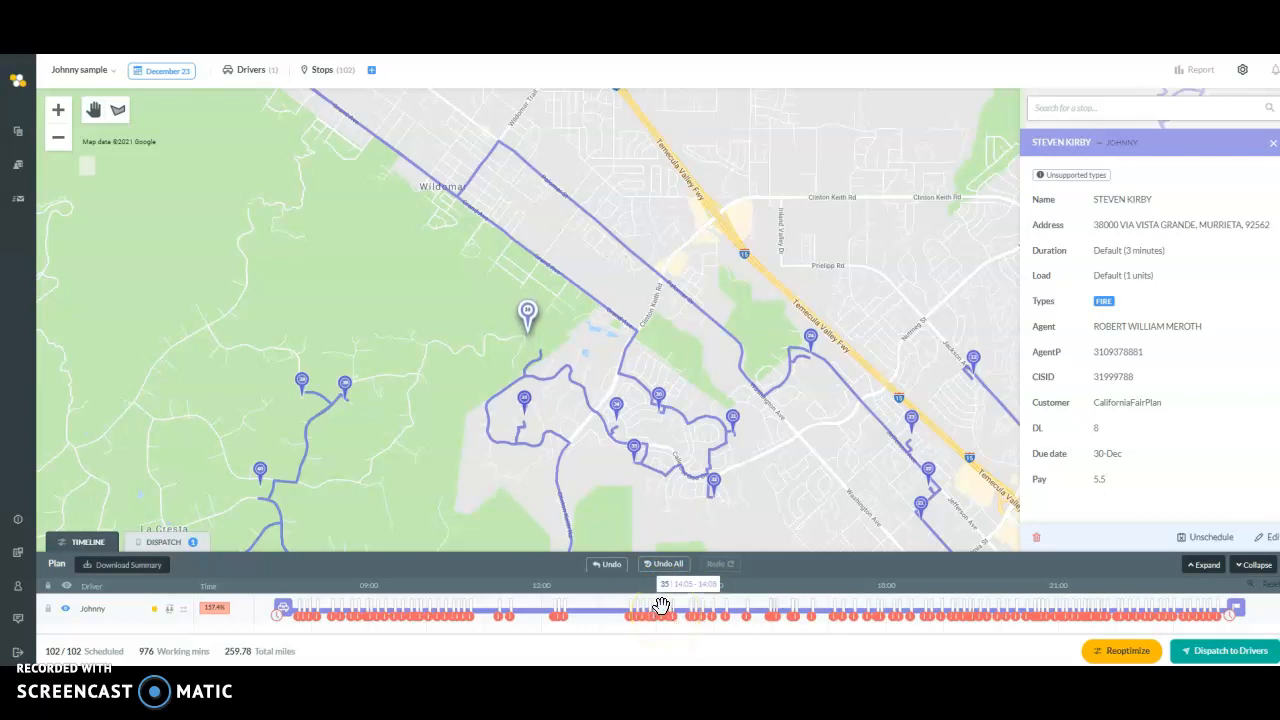
Step: Move the selected stop two places later in the driver's timeline so that it becomes stop 37
{"action": "mouse_move", "coordinate": [662, 608]}
{"action": "left_mouse_down"}
{"action": "mouse_move", "coordinate": [692, 608]}
{"action": "mouse_move", "coordinate": [675, 615]}
{"action": "left_mouse_up"}
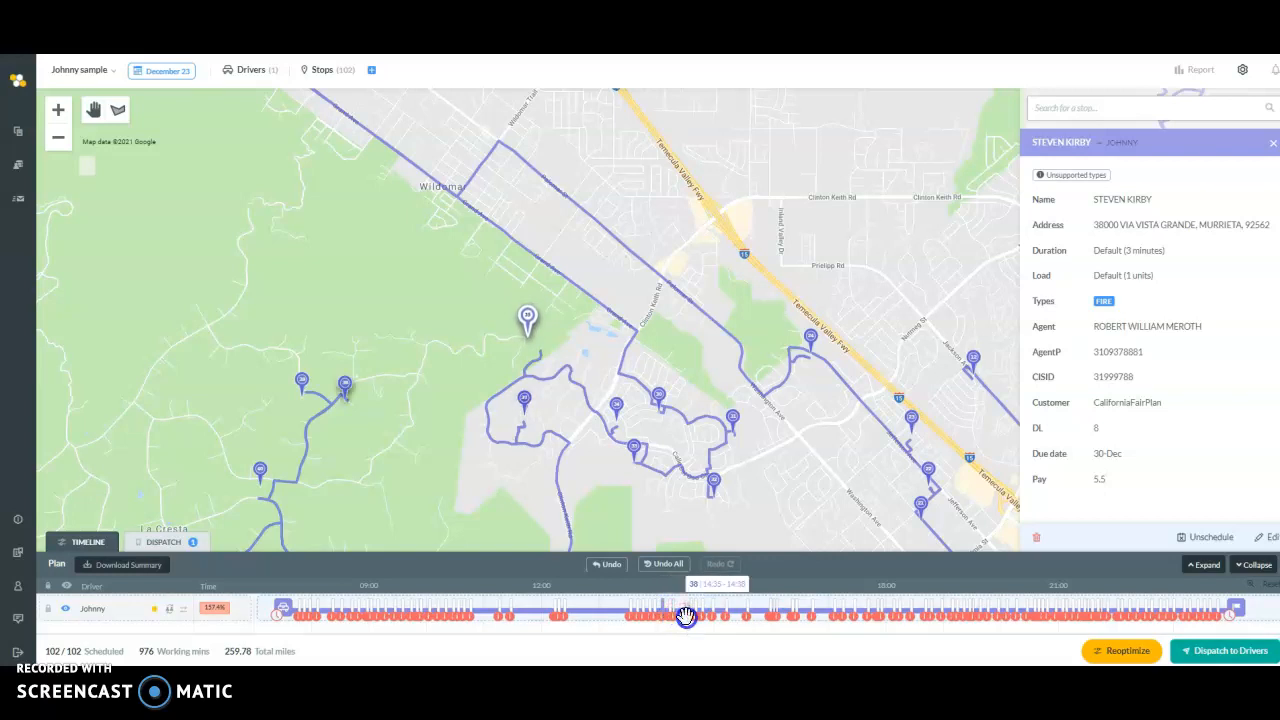
{"action": "left_click_drag", "start_coordinate": [686, 614], "coordinate": [683, 617]}
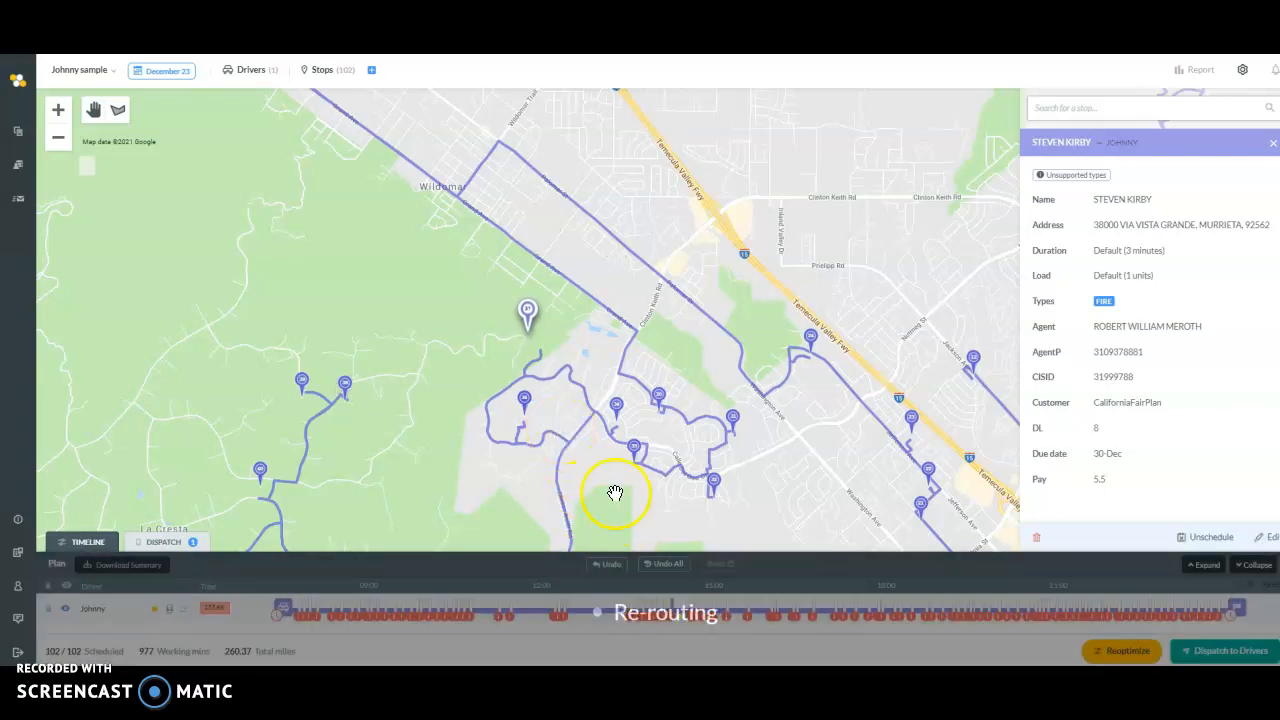
{"action": "left_click", "coordinate": [581, 459]}
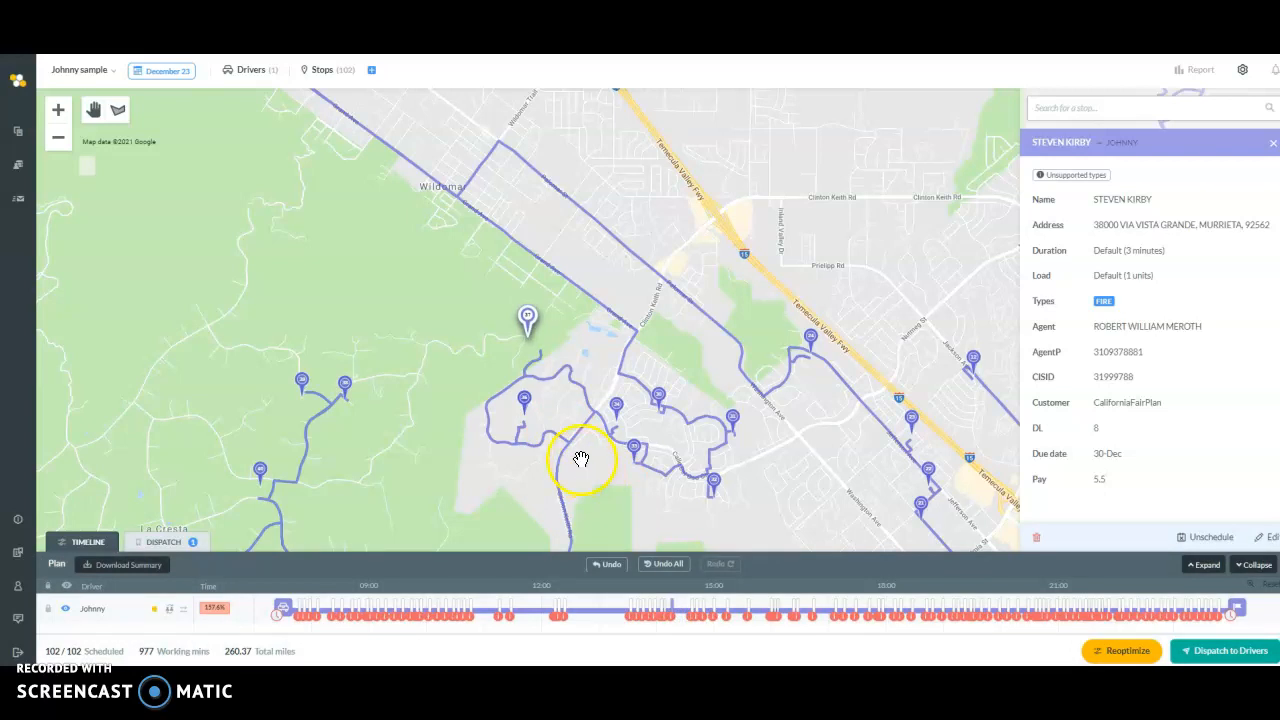
Step: Check the stop order after the re-routing by viewing the details of stops 36 and 37 from the timeline
{"action": "left_click", "coordinate": [664, 604]}
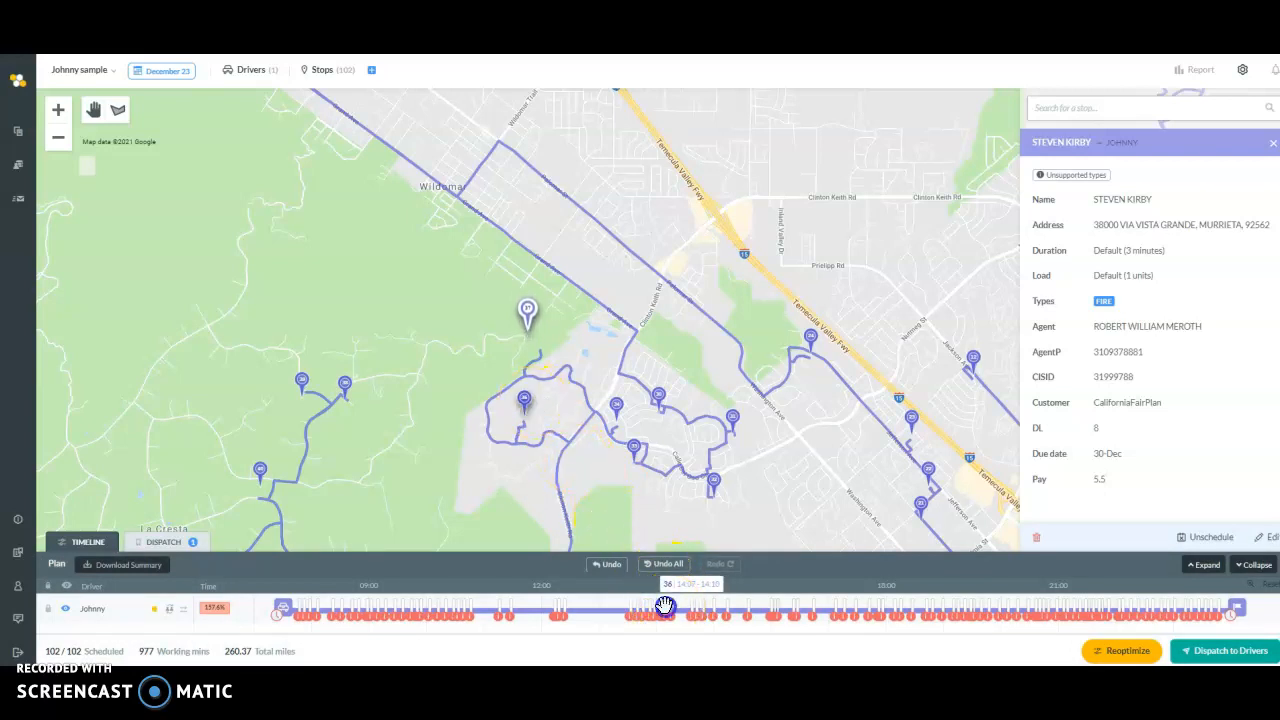
{"action": "left_click", "coordinate": [668, 616]}
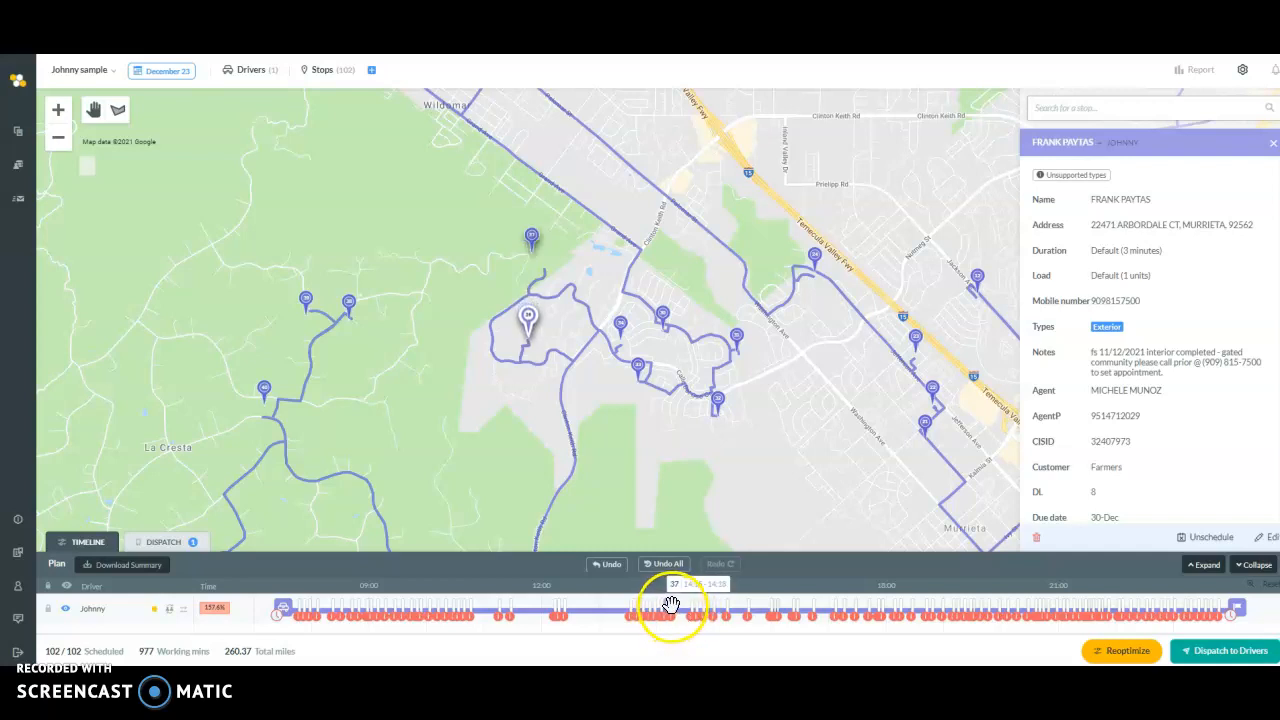
{"action": "left_click", "coordinate": [669, 610]}
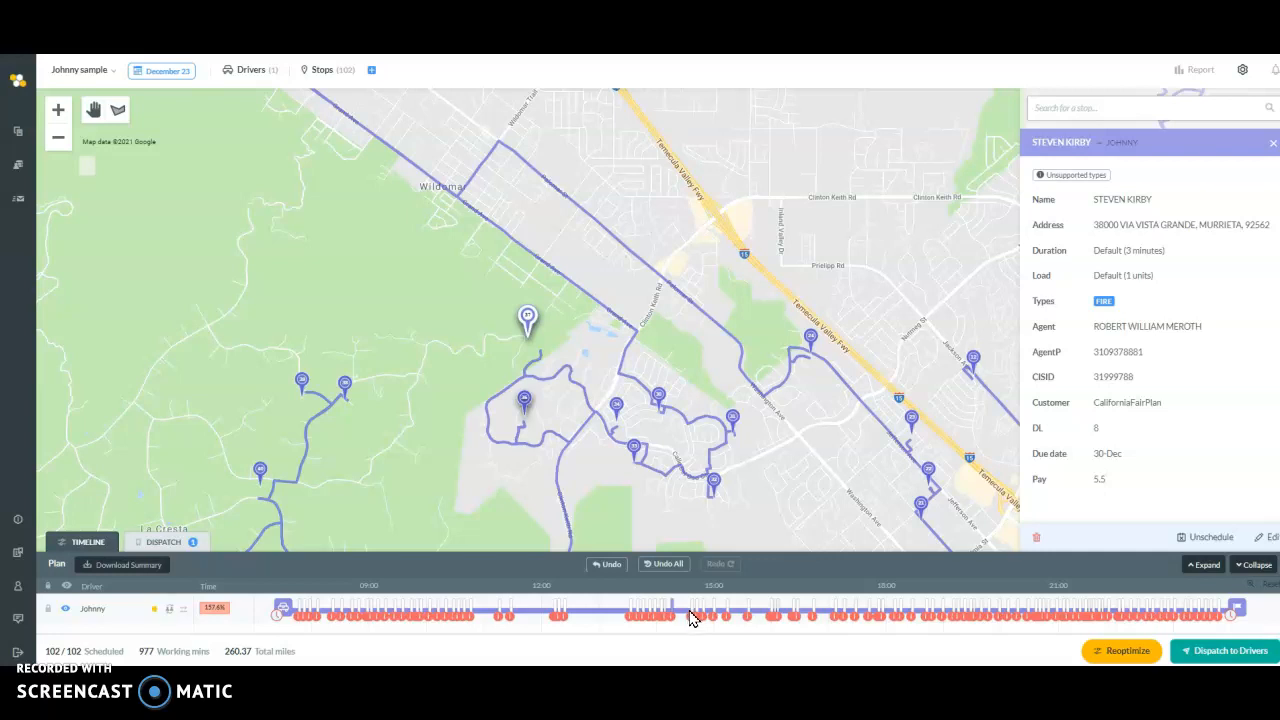
Step: Examine the planned route from La Cresta through the hills southwest of Murrieta to Temecula, and close the open stop details
{"action": "left_click", "coordinate": [692, 609]}
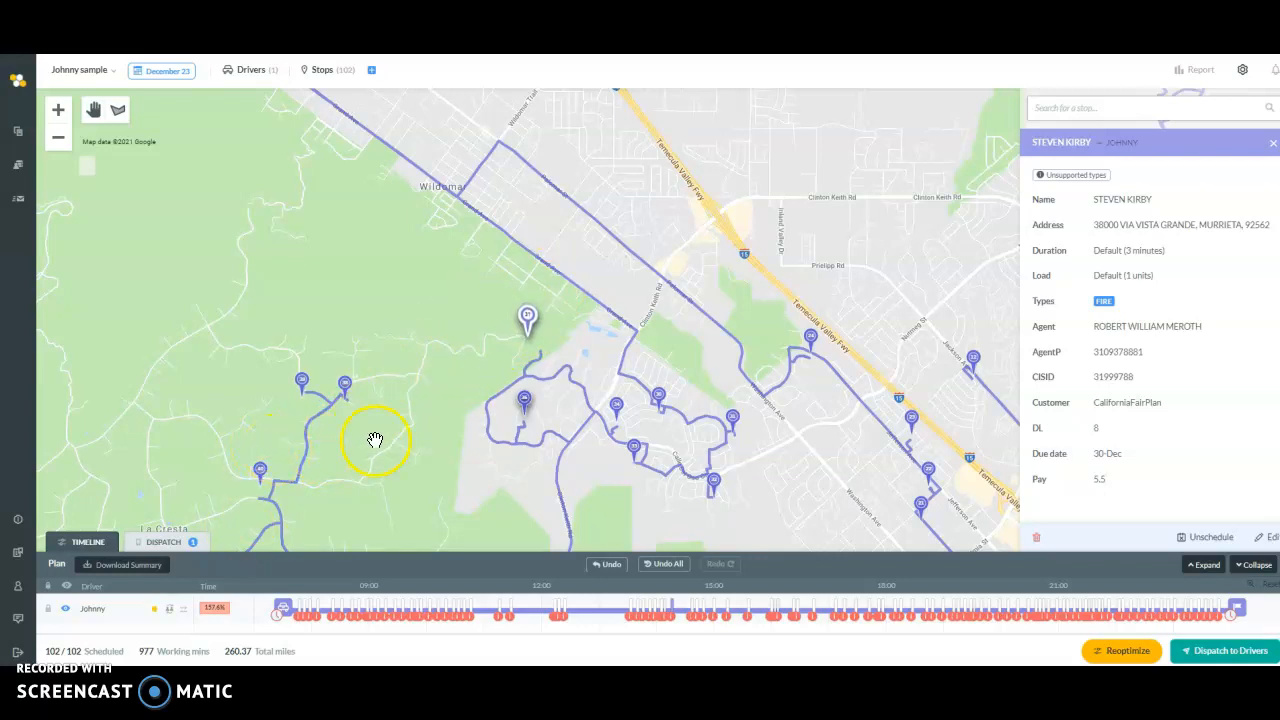
{"action": "scroll", "coordinate": [375, 440], "scroll_direction": "down", "scroll_amount": 2}
{"action": "left_click_drag", "start_coordinate": [428, 343], "coordinate": [493, 228]}
{"action": "left_click_drag", "start_coordinate": [528, 373], "coordinate": [437, 277]}
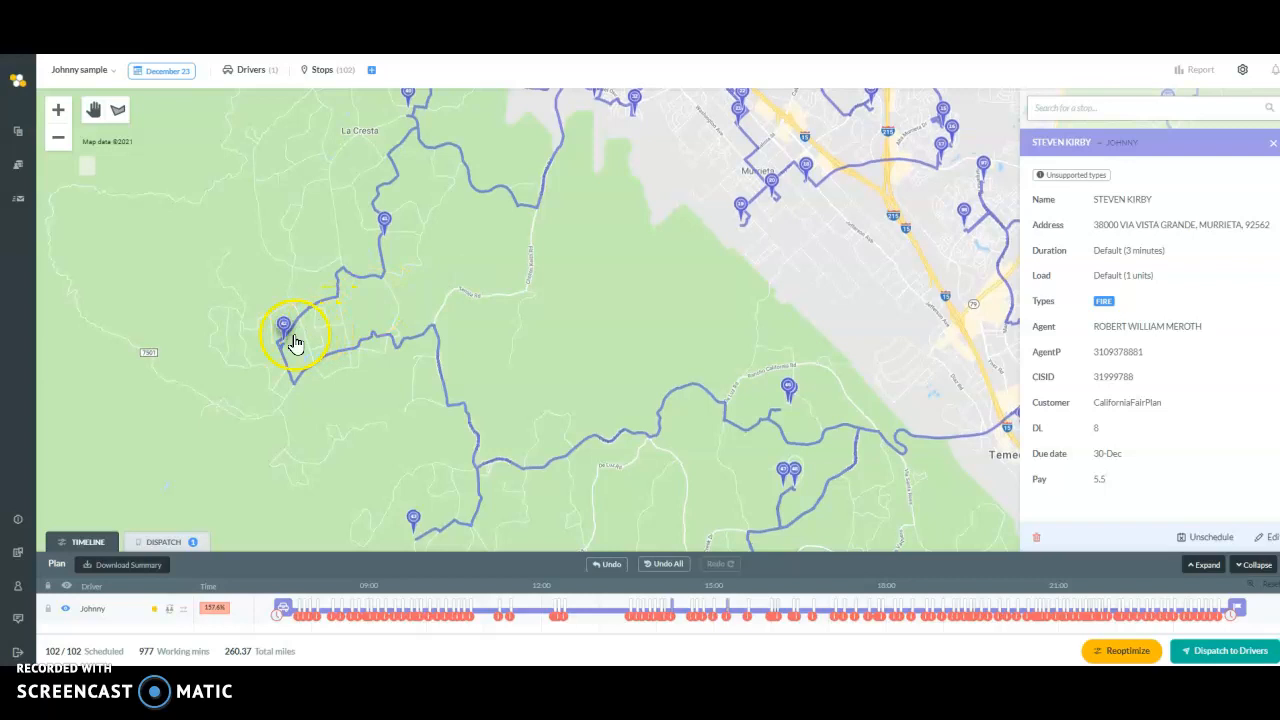
{"action": "left_click_drag", "start_coordinate": [394, 449], "coordinate": [371, 409]}
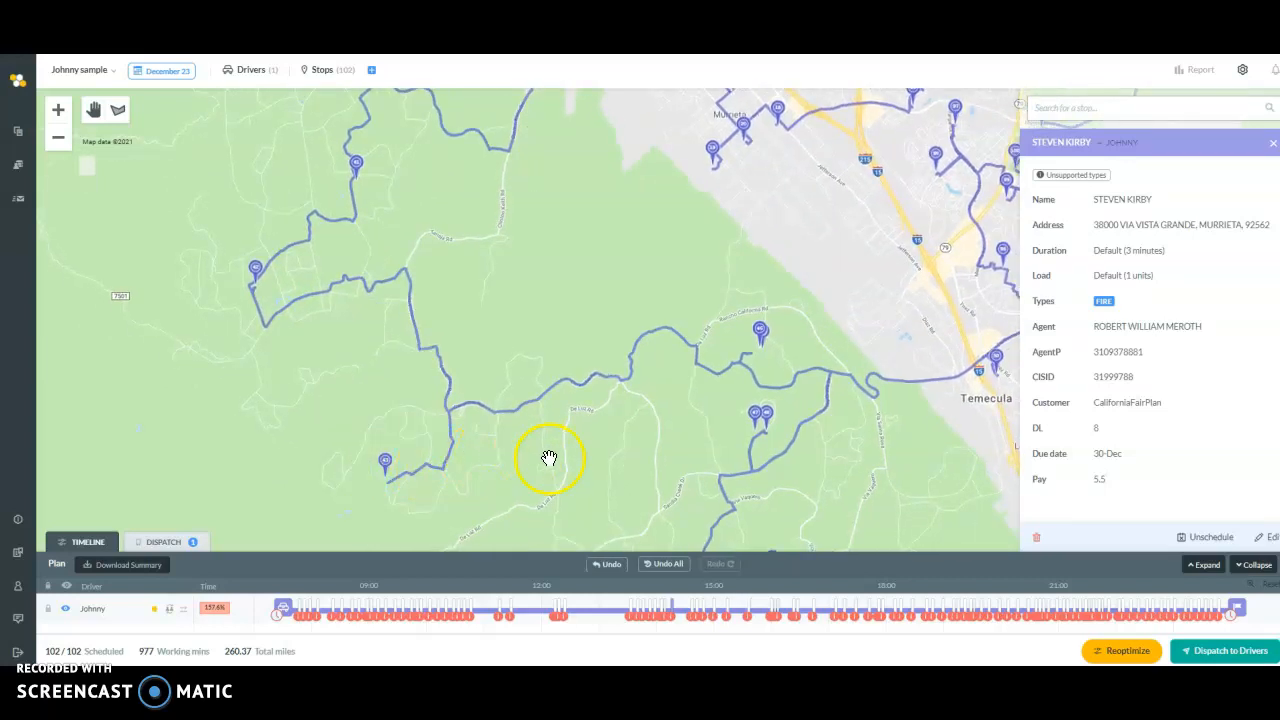
{"action": "left_click_drag", "start_coordinate": [549, 458], "coordinate": [514, 334]}
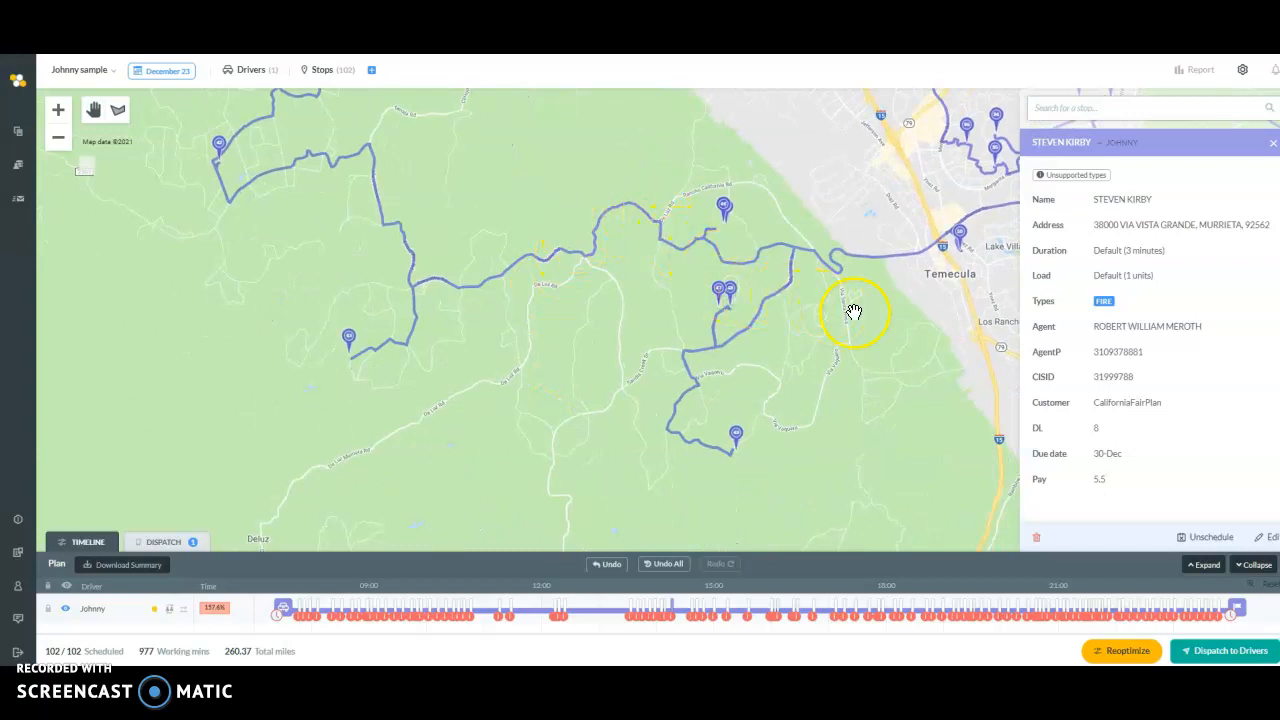
{"action": "left_click_drag", "start_coordinate": [853, 312], "coordinate": [668, 476]}
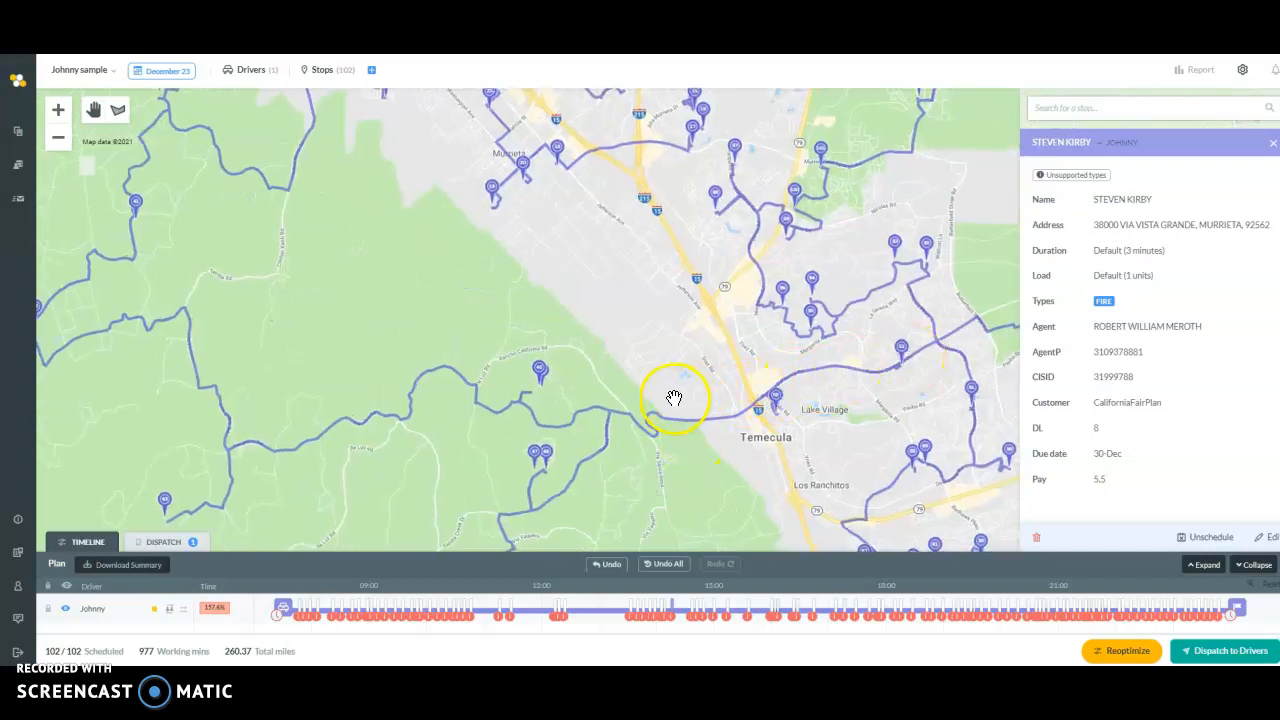
{"action": "scroll", "coordinate": [674, 398], "scroll_direction": "down", "scroll_amount": 2}
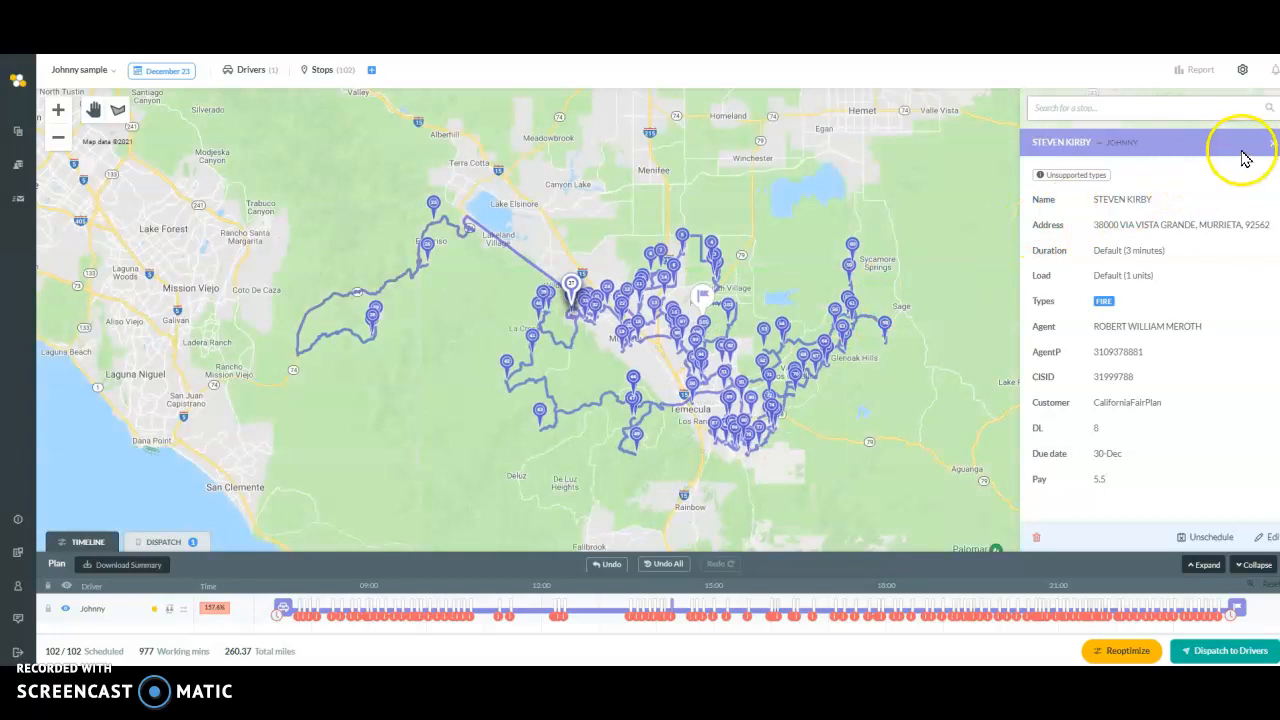
{"action": "left_click", "coordinate": [1271, 143]}
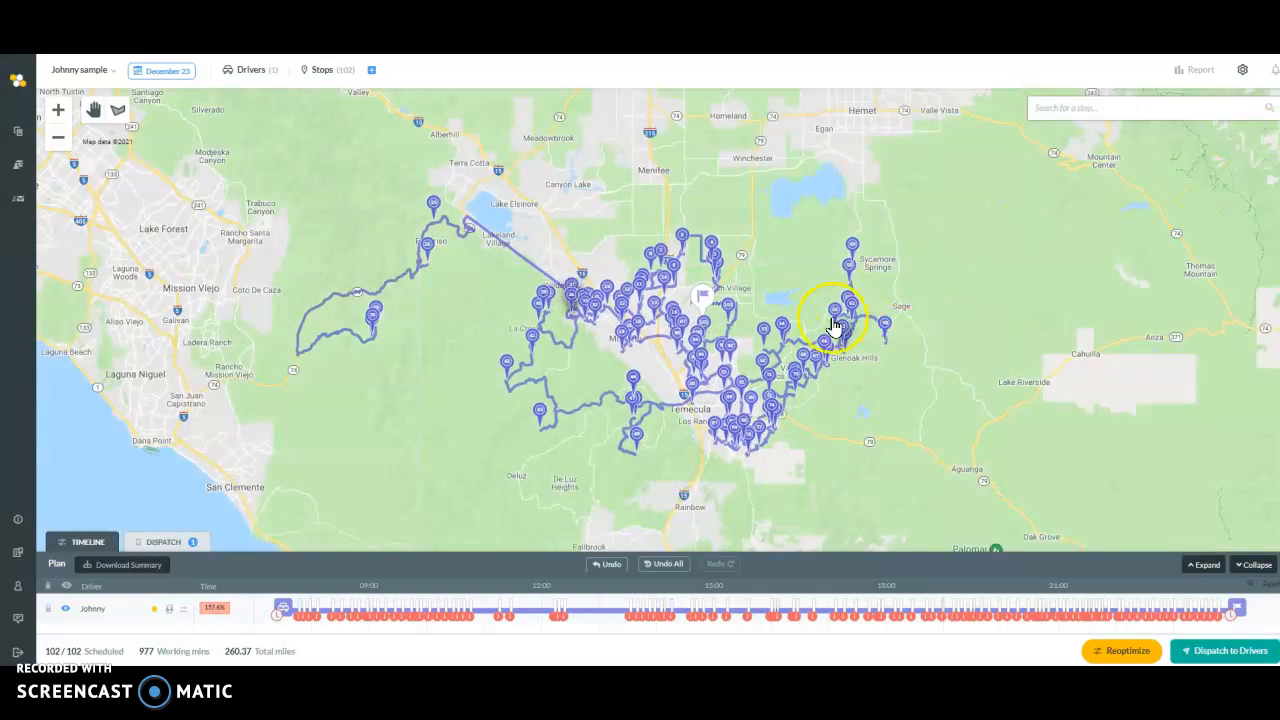
Step: Examine the eastern part of the route around Temecula, Valle De Los Caballos and Glenoak Hills
{"action": "scroll", "coordinate": [463, 413], "scroll_direction": "up", "scroll_amount": 1}
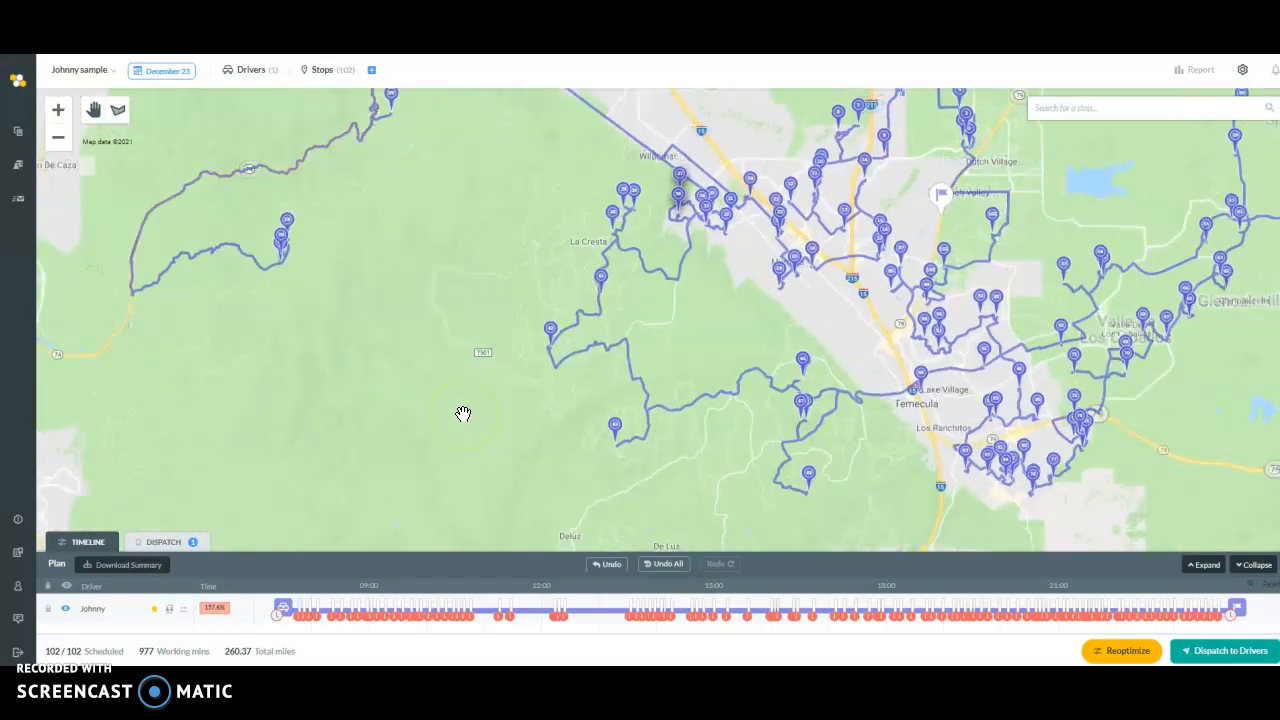
{"action": "scroll", "coordinate": [465, 412], "scroll_direction": "down", "scroll_amount": 1}
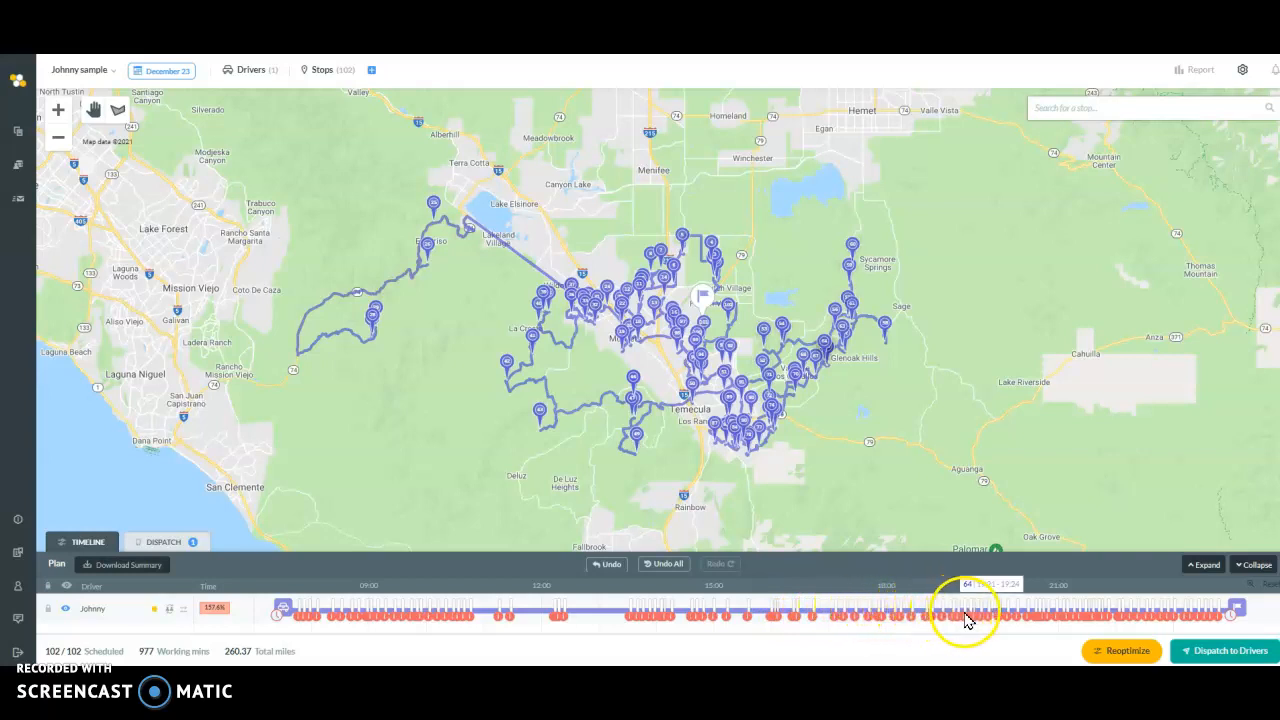
{"action": "scroll", "coordinate": [899, 421], "scroll_direction": "up", "scroll_amount": 2}
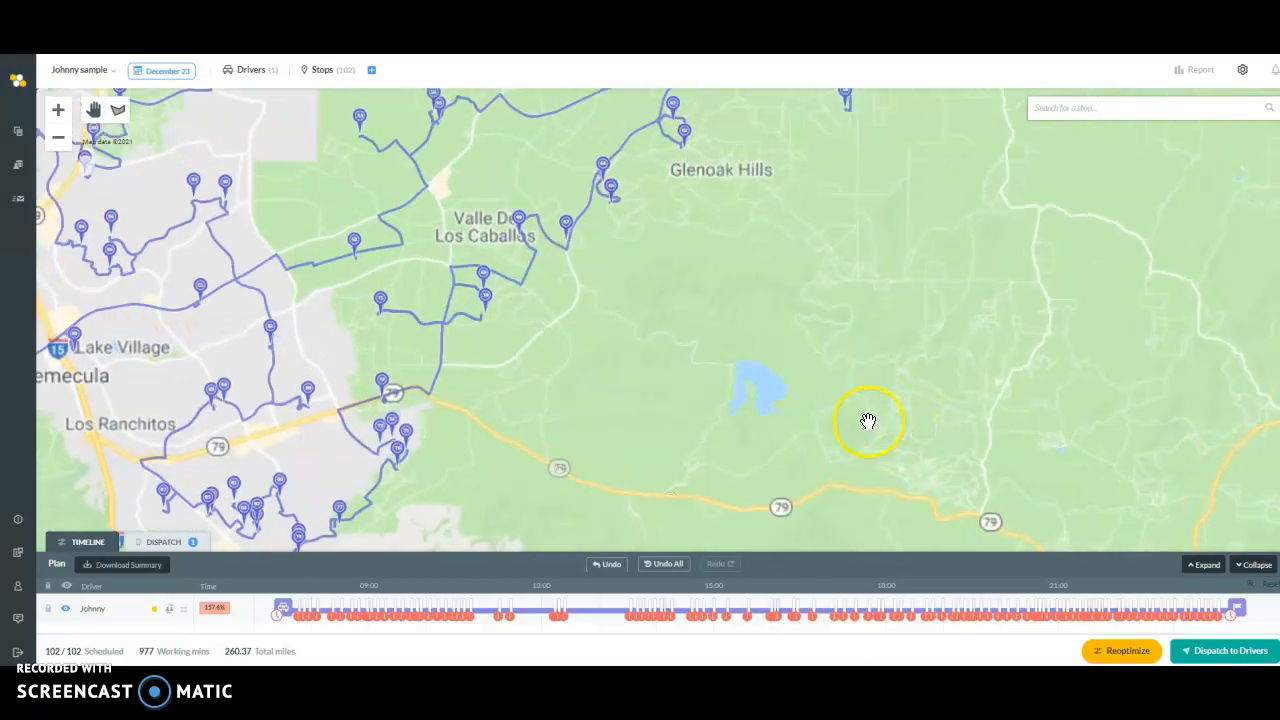
{"action": "left_click_drag", "start_coordinate": [666, 320], "coordinate": [777, 277]}
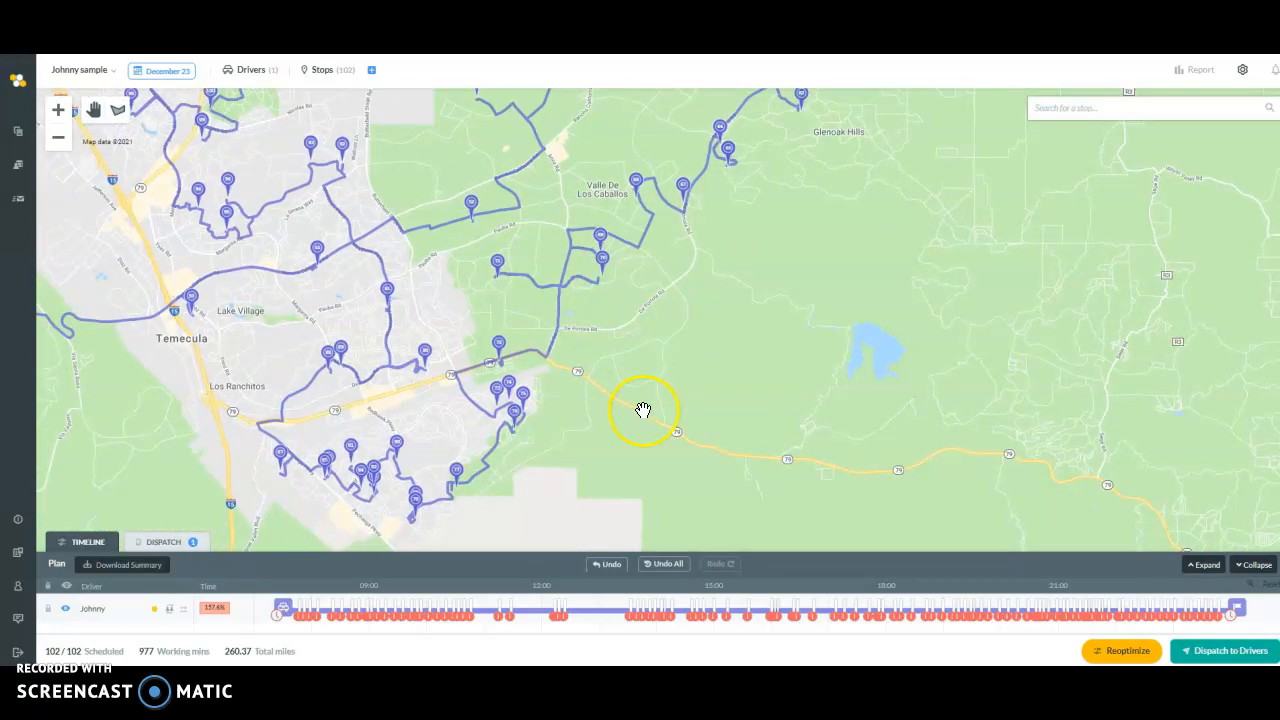
{"action": "scroll", "coordinate": [643, 410], "scroll_direction": "down", "scroll_amount": 1}
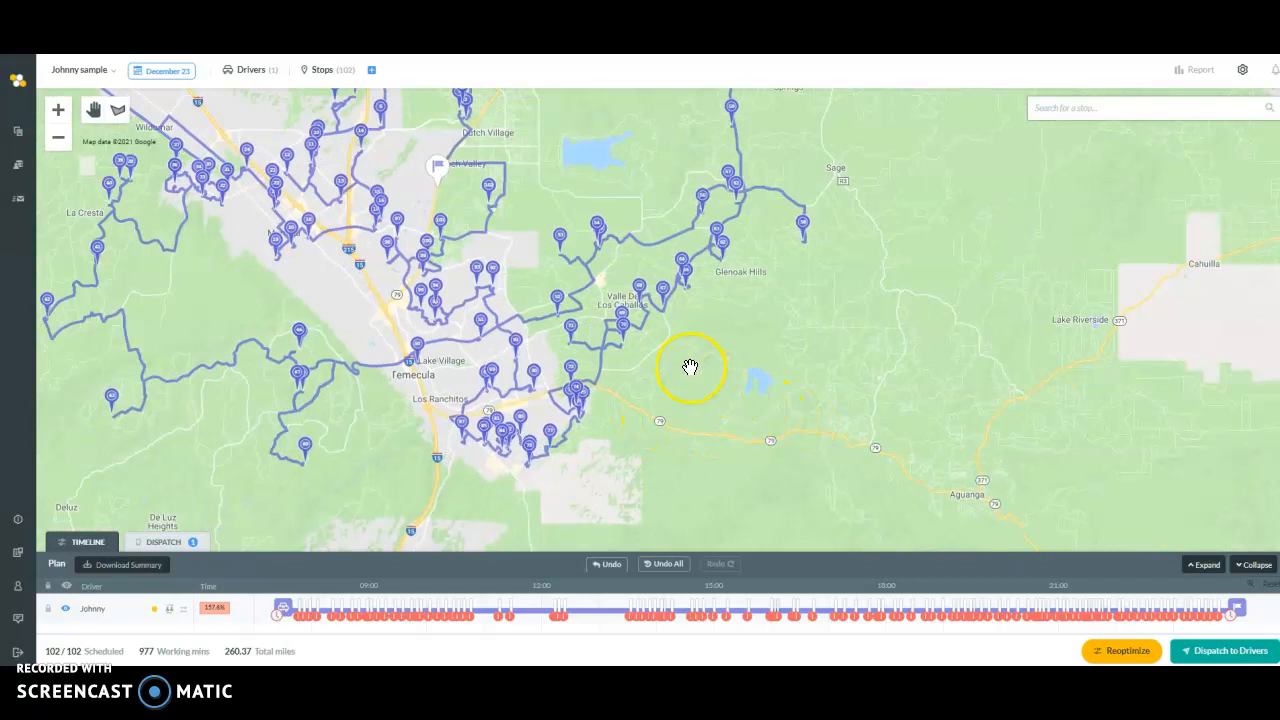
{"action": "left_click_drag", "start_coordinate": [525, 235], "coordinate": [696, 294]}
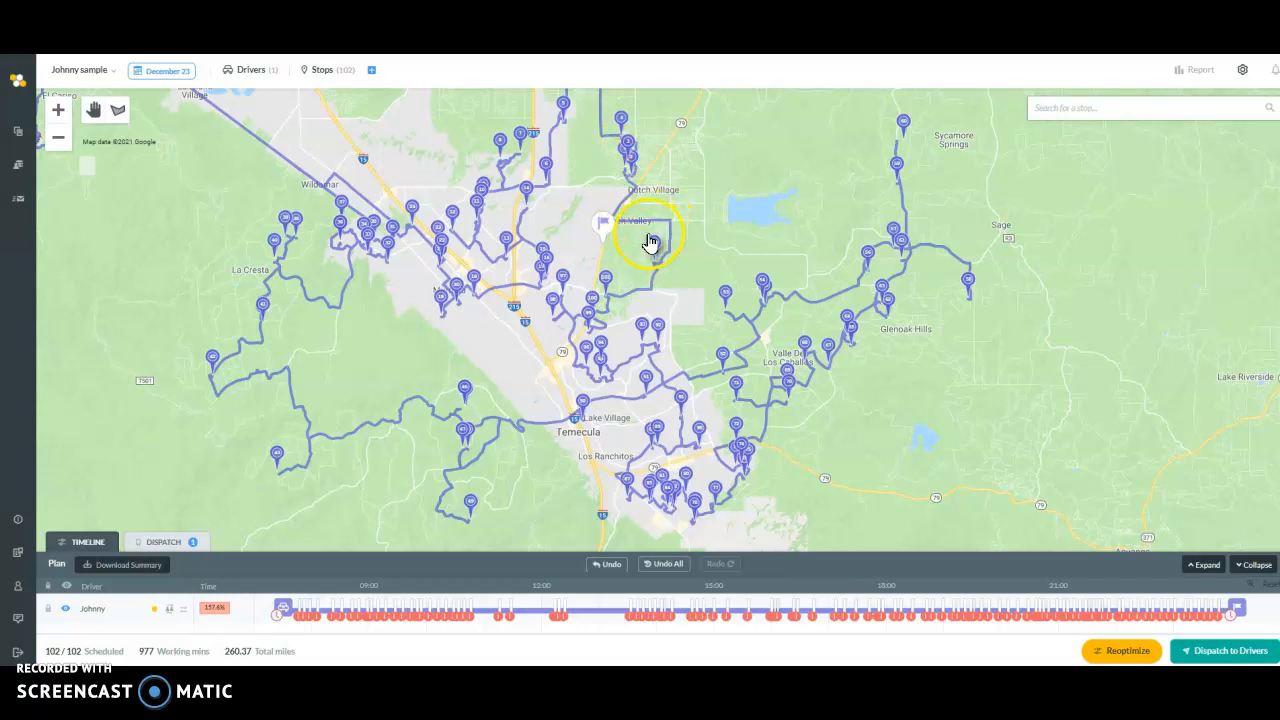
Step: Examine the final stretch of the route near French Valley, including the stop east of the end point, and return to an overview
{"action": "scroll", "coordinate": [657, 285], "scroll_direction": "up", "scroll_amount": 2}
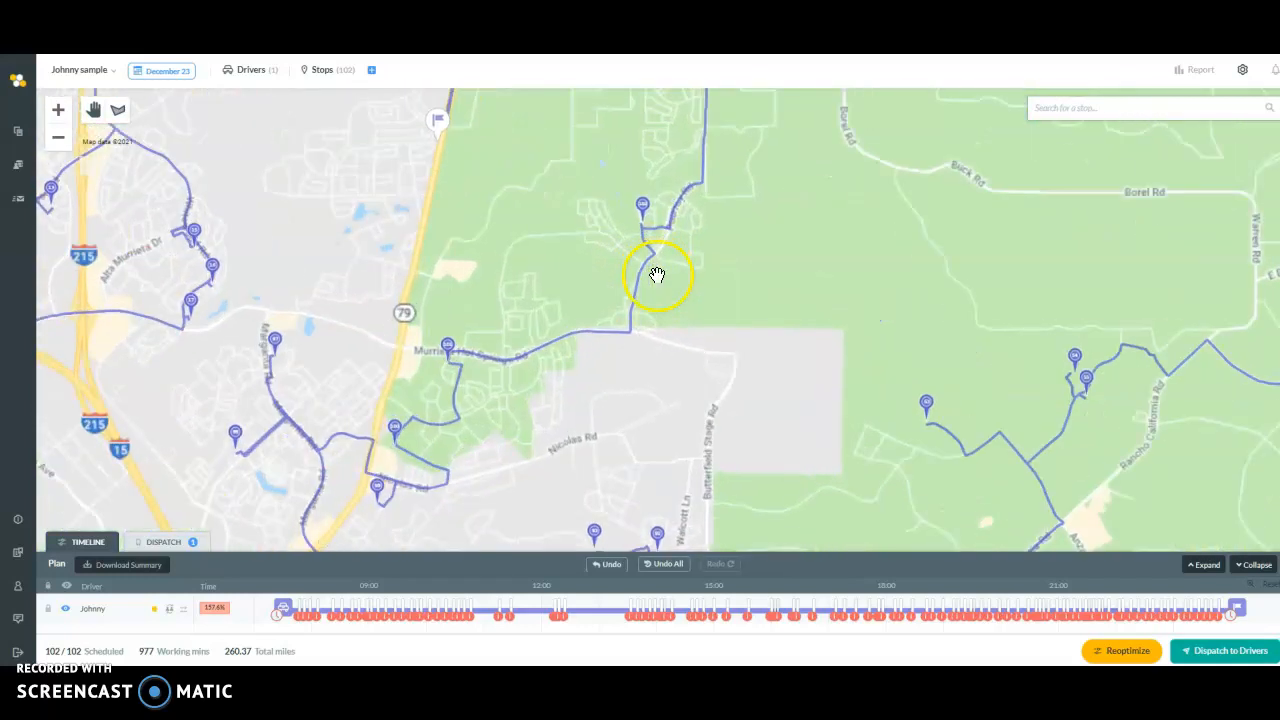
{"action": "left_click_drag", "start_coordinate": [715, 209], "coordinate": [723, 334]}
{"action": "left_click_drag", "start_coordinate": [571, 200], "coordinate": [553, 268]}
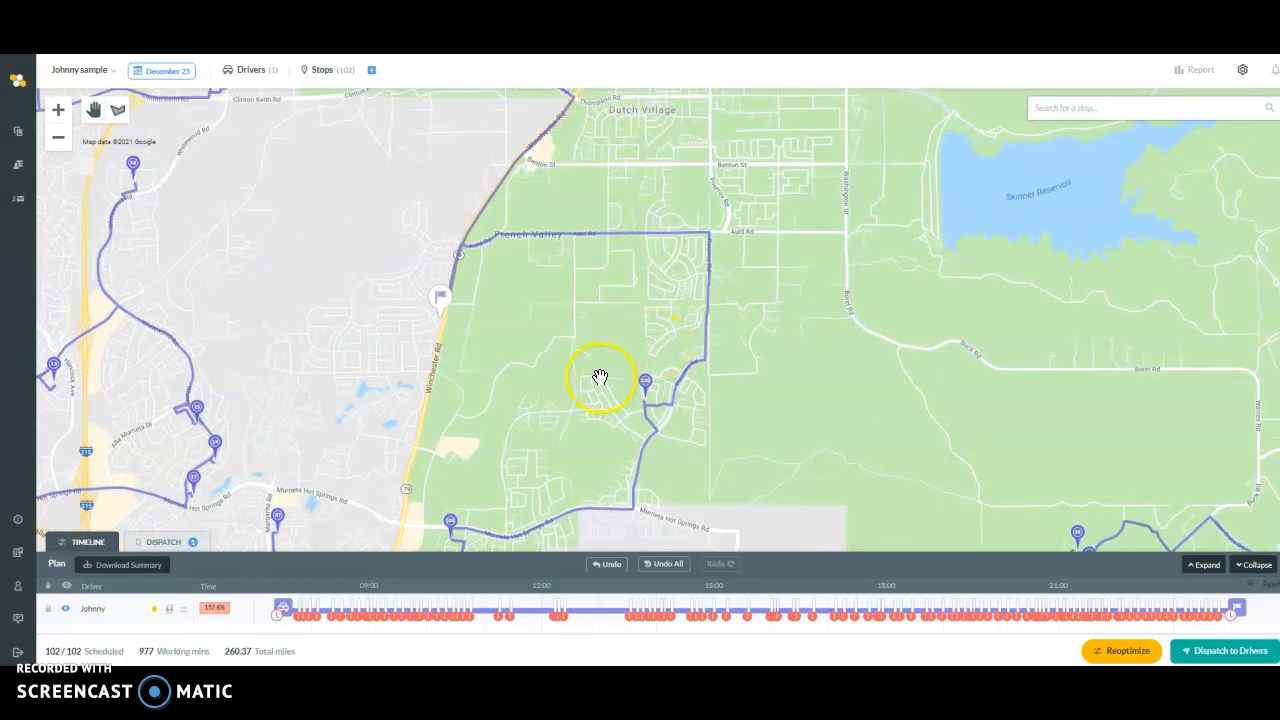
{"action": "scroll", "coordinate": [600, 377], "scroll_direction": "down", "scroll_amount": 2}
{"action": "scroll", "coordinate": [450, 387], "scroll_direction": "down", "scroll_amount": 1}
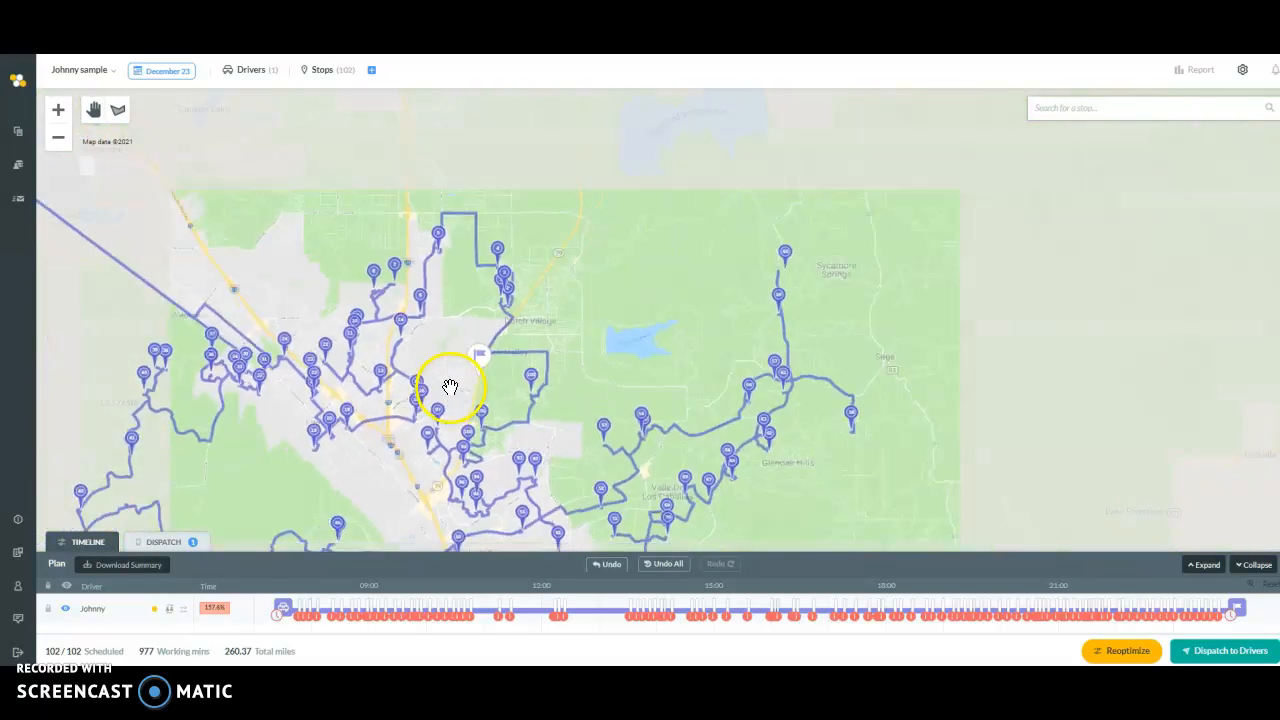
{"action": "scroll", "coordinate": [450, 387], "scroll_direction": "down", "scroll_amount": 1}
{"action": "left_click_drag", "start_coordinate": [543, 337], "coordinate": [667, 257]}
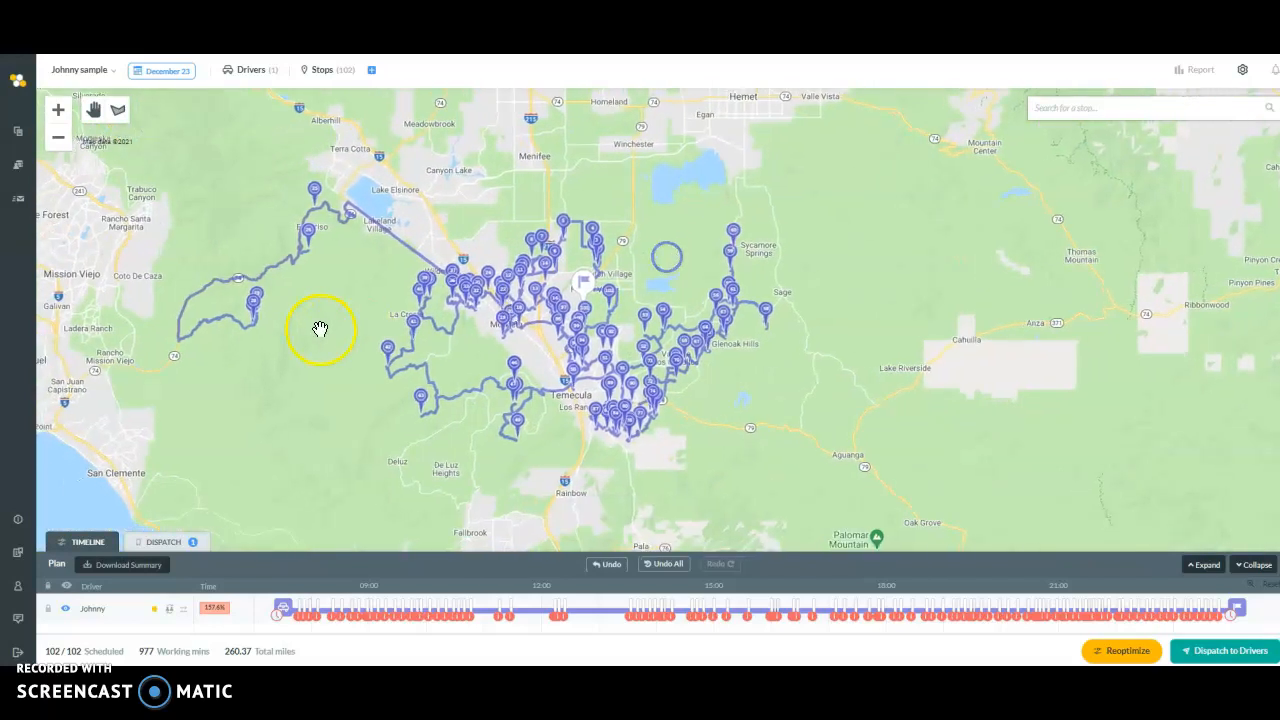
Step: Examine the western leg of the route around El Cariso and Lake Elsinore, and its connection to the La Cresta stops
{"action": "scroll", "coordinate": [320, 328], "scroll_direction": "up", "scroll_amount": 1}
{"action": "left_click_drag", "start_coordinate": [354, 280], "coordinate": [498, 352]}
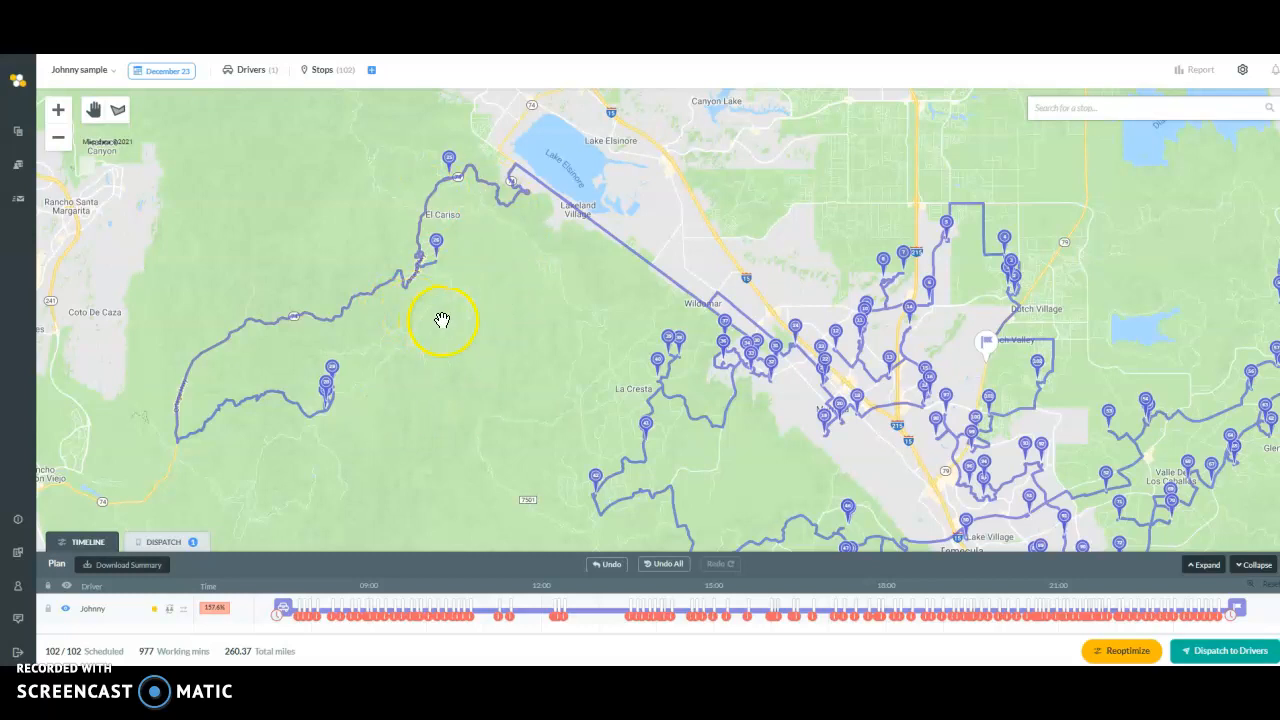
{"action": "left_click_drag", "start_coordinate": [518, 346], "coordinate": [428, 240]}
{"action": "left_click_drag", "start_coordinate": [445, 299], "coordinate": [393, 312]}
{"action": "scroll", "coordinate": [393, 314], "scroll_direction": "down", "scroll_amount": 3}
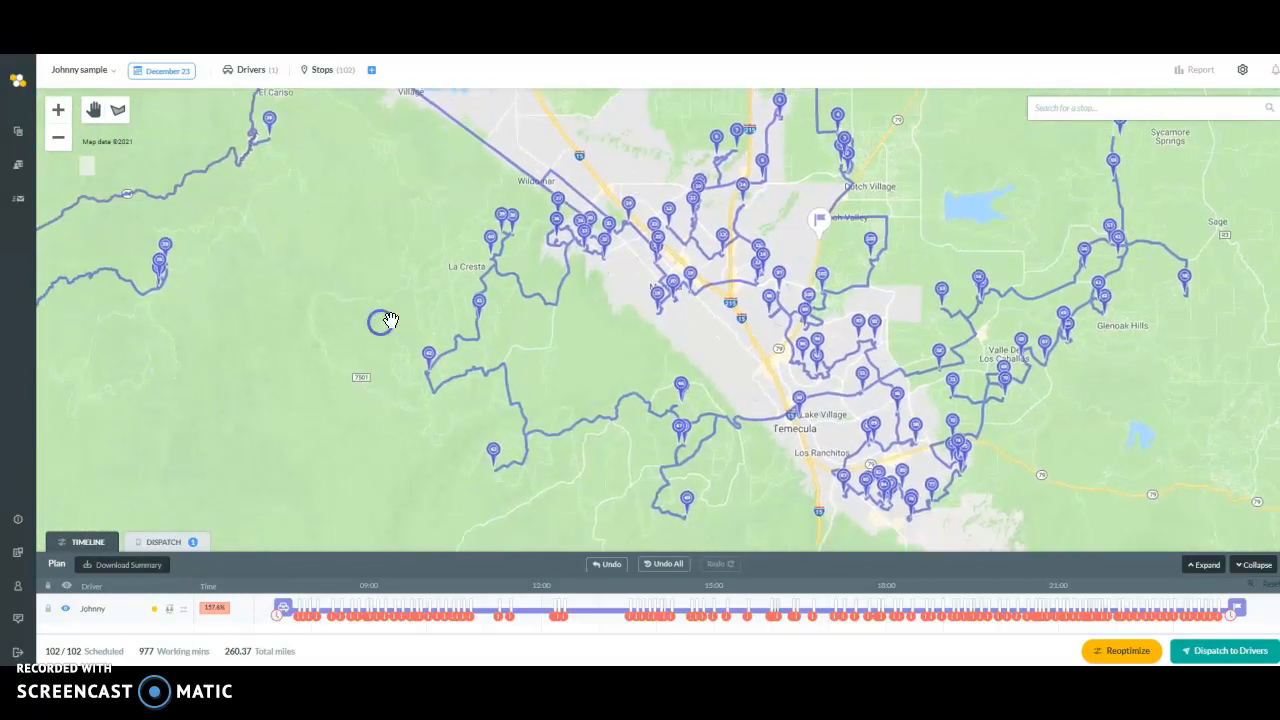
{"action": "left_click_drag", "start_coordinate": [809, 349], "coordinate": [891, 346]}
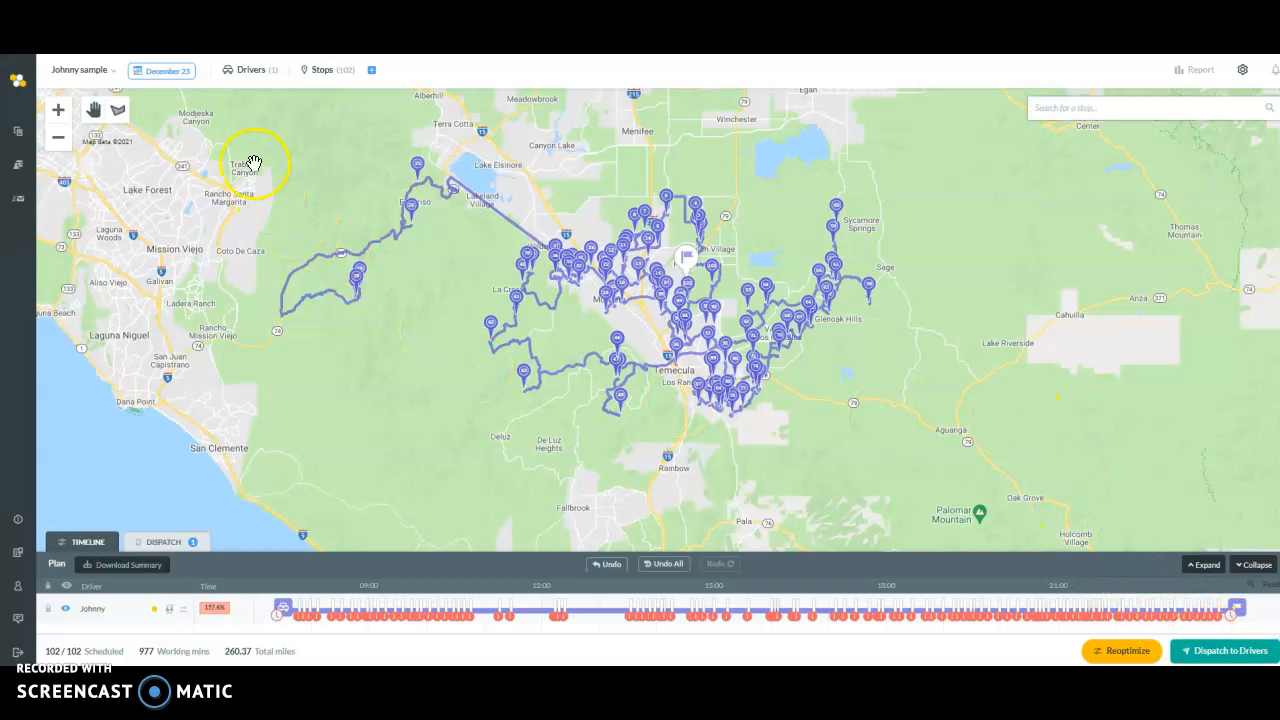
Step: Review the project's driver list and stop list beside the mapped route, and return to the route plan
{"action": "left_click", "coordinate": [250, 76]}
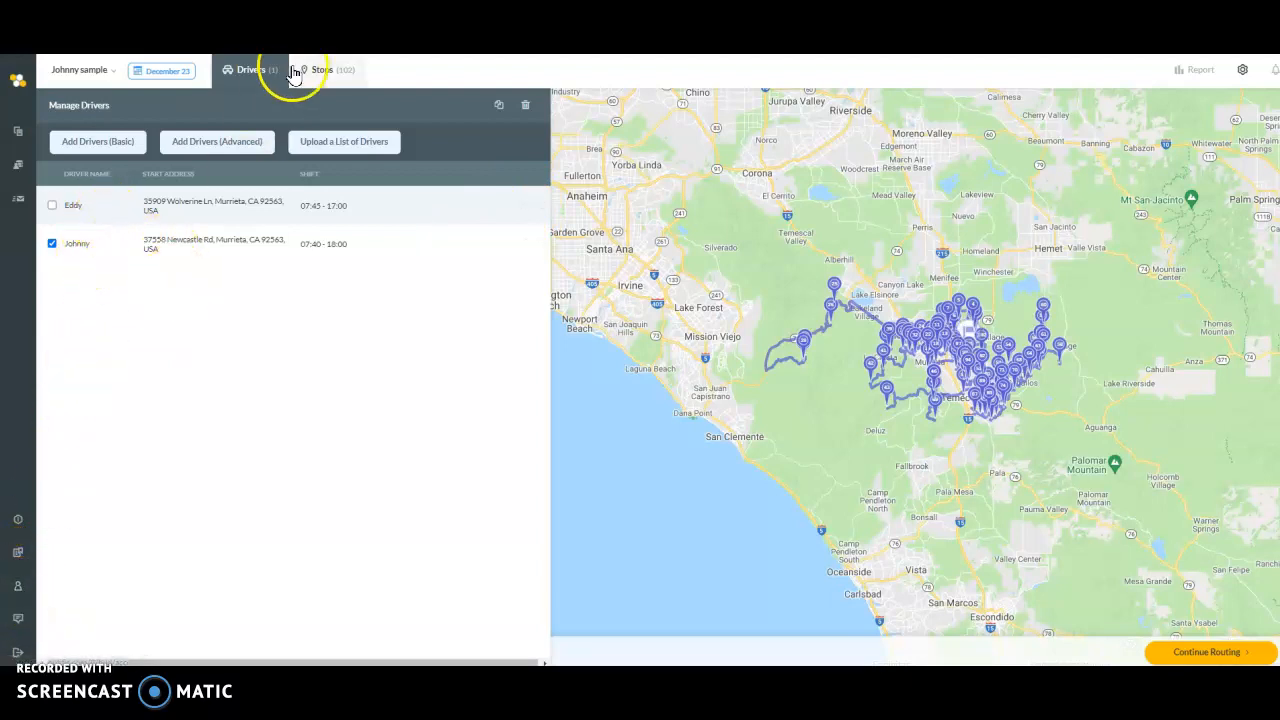
{"action": "left_click", "coordinate": [324, 74]}
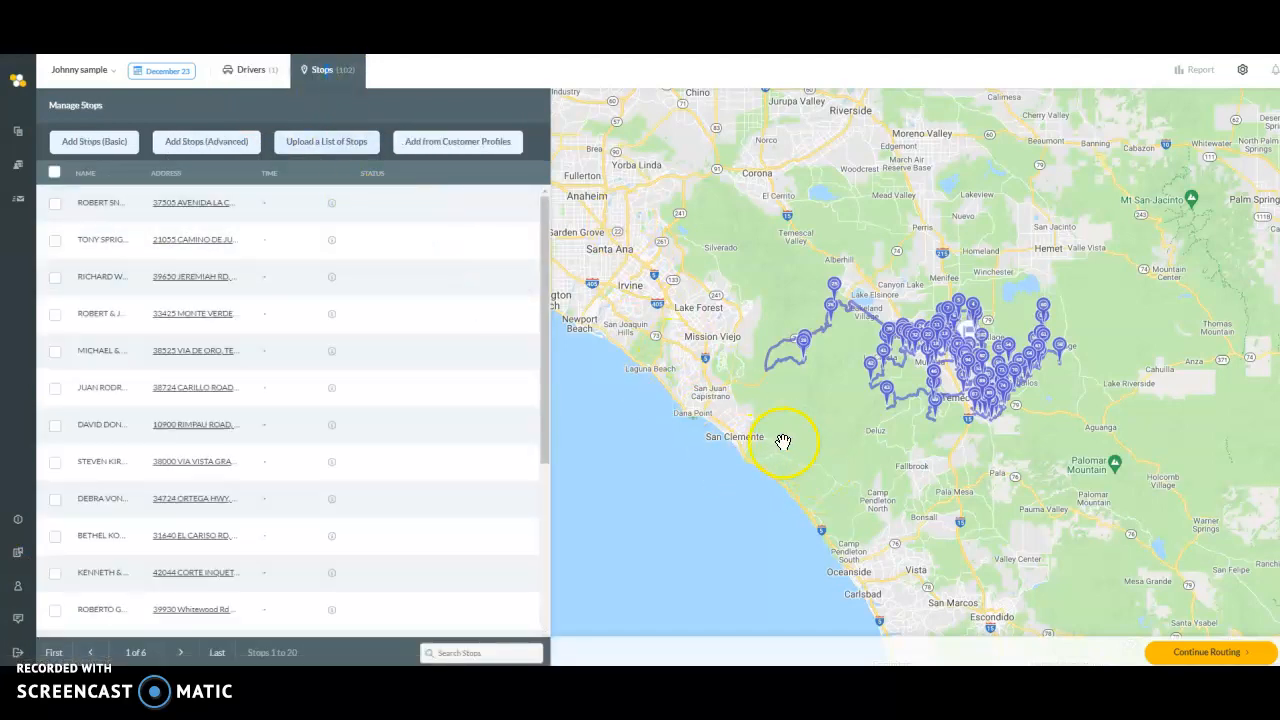
{"action": "left_click", "coordinate": [791, 435]}
{"action": "scroll", "coordinate": [791, 435], "scroll_direction": "up", "scroll_amount": 1}
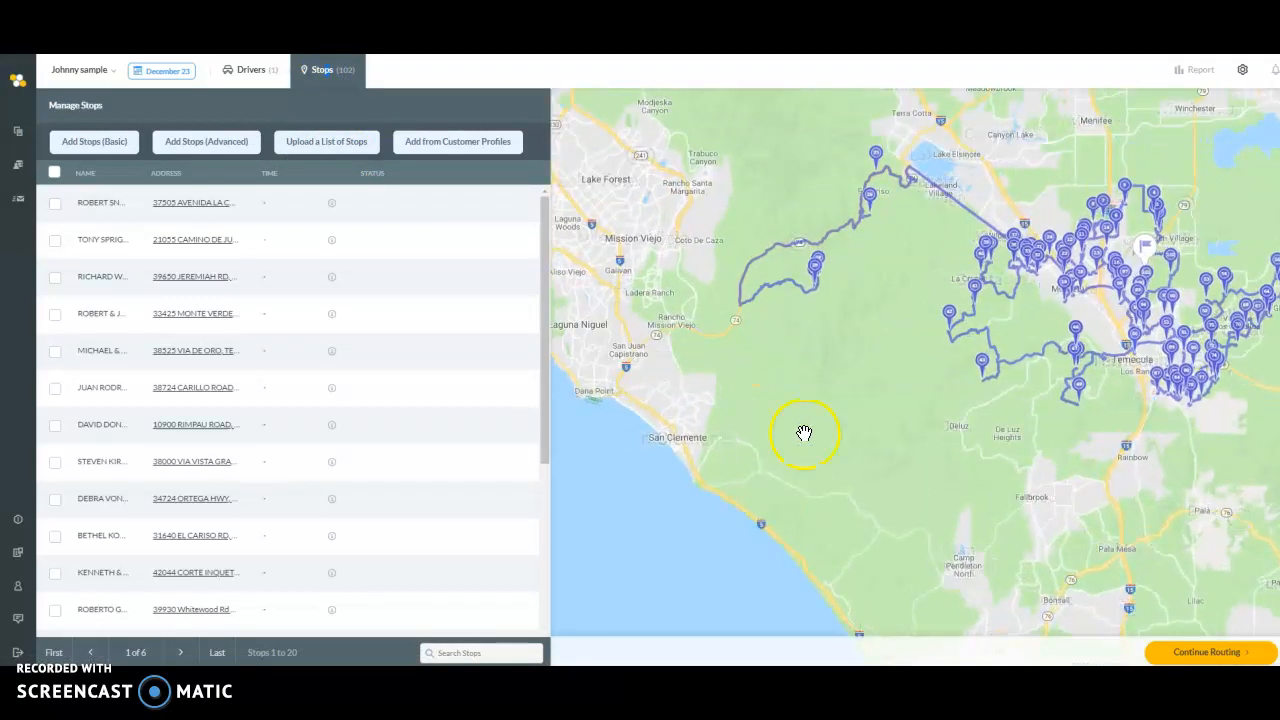
{"action": "left_click_drag", "start_coordinate": [840, 409], "coordinate": [706, 389]}
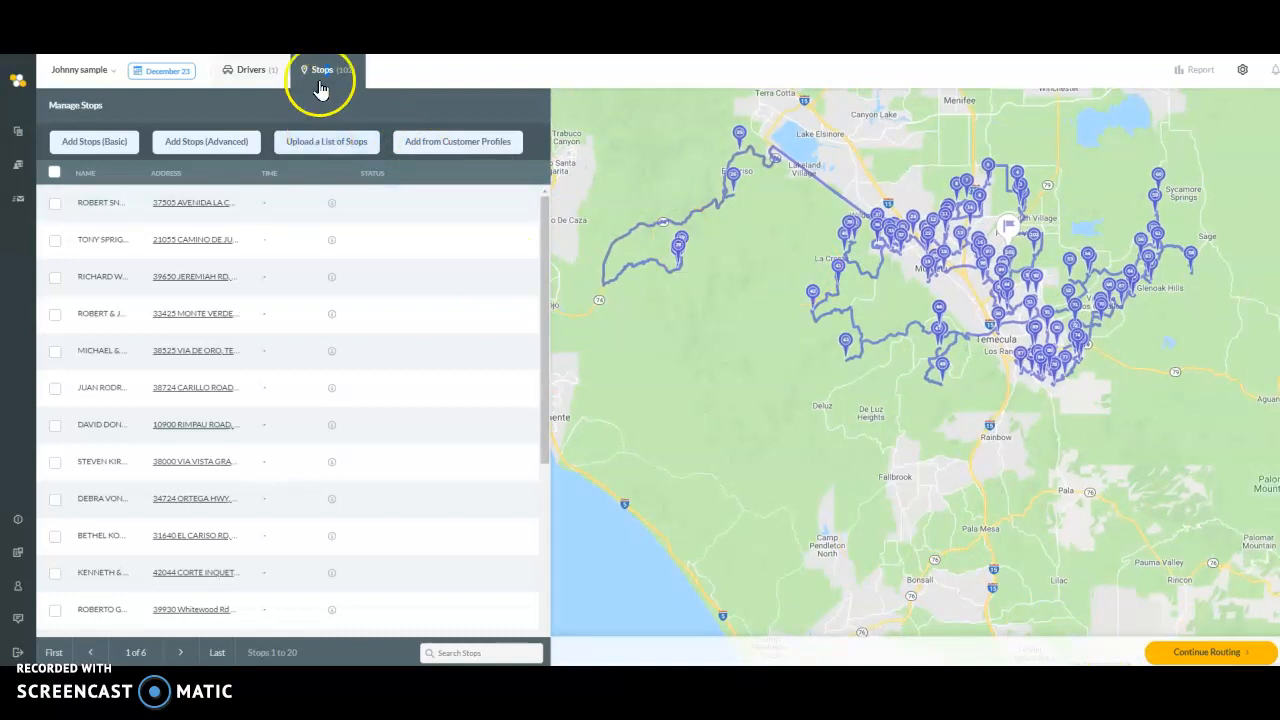
{"action": "left_click", "coordinate": [1202, 652]}
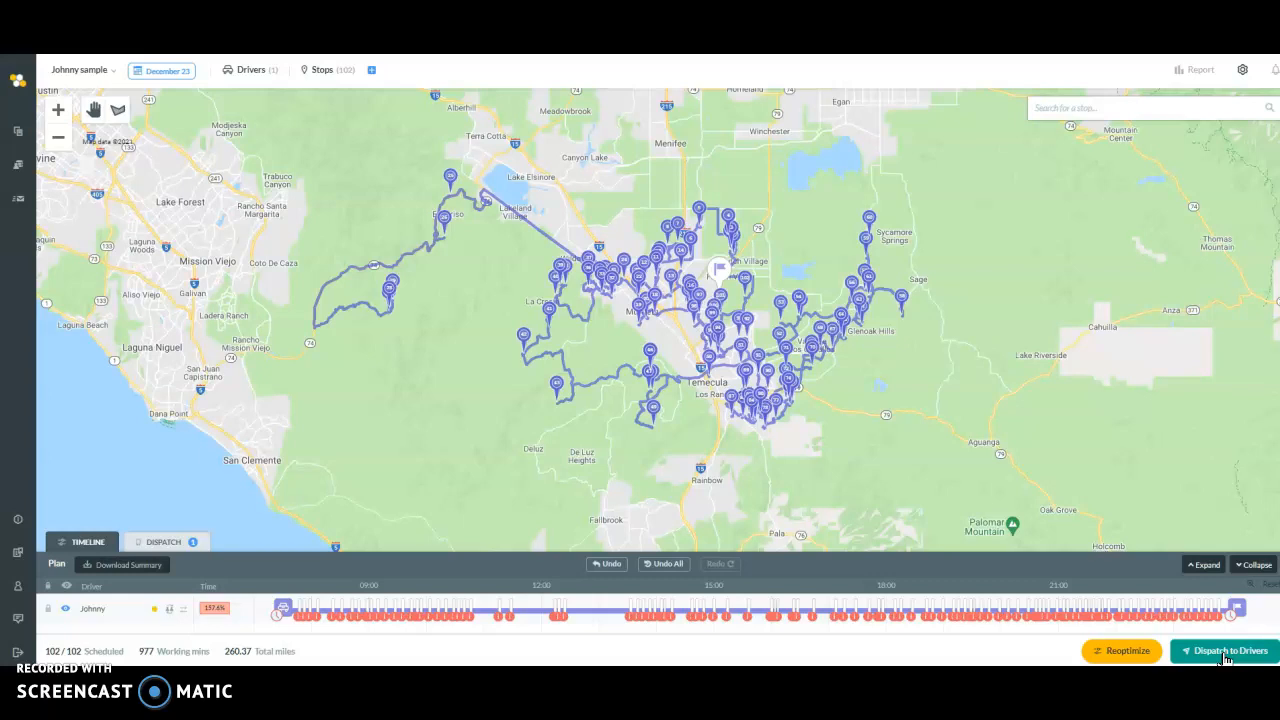
Step: Send the scheduled route on to driver dispatch
{"action": "left_click", "coordinate": [1228, 659]}
{"action": "left_click", "coordinate": [1230, 658]}
{"action": "left_click", "coordinate": [1228, 657]}
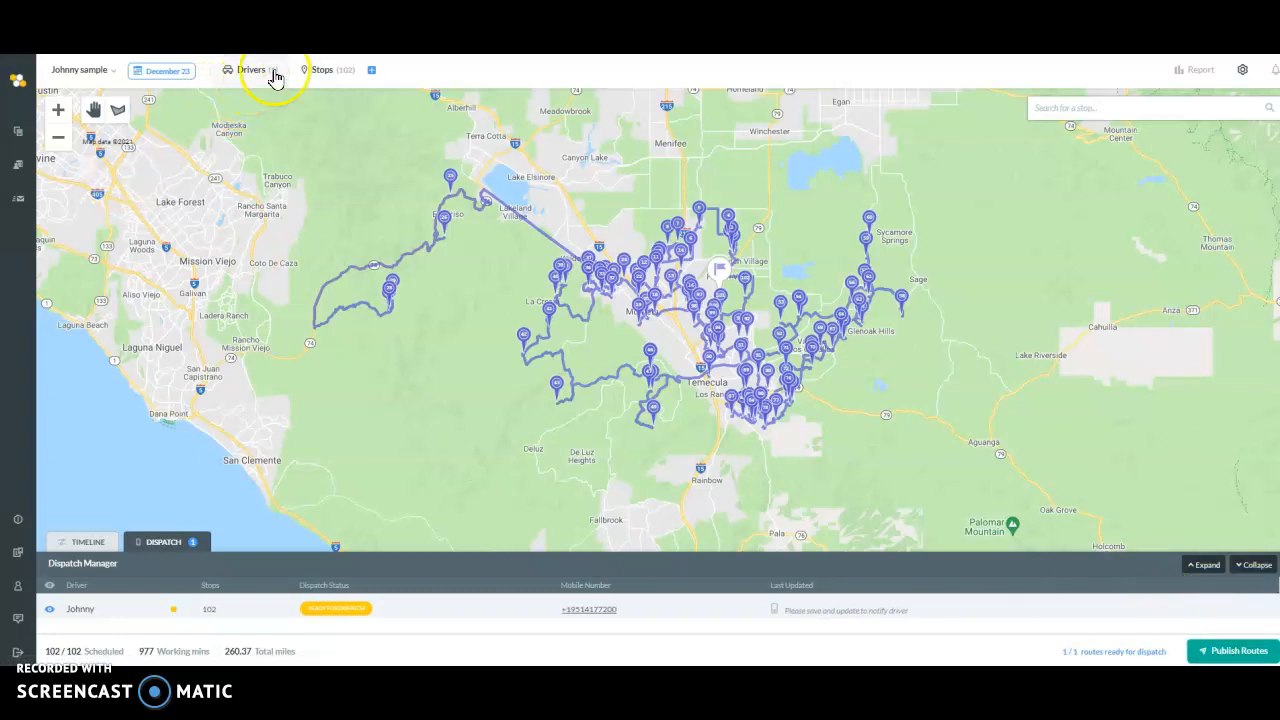
Step: Publish the route to the driver and decline the Live Tracking offer
{"action": "left_click", "coordinate": [1243, 660]}
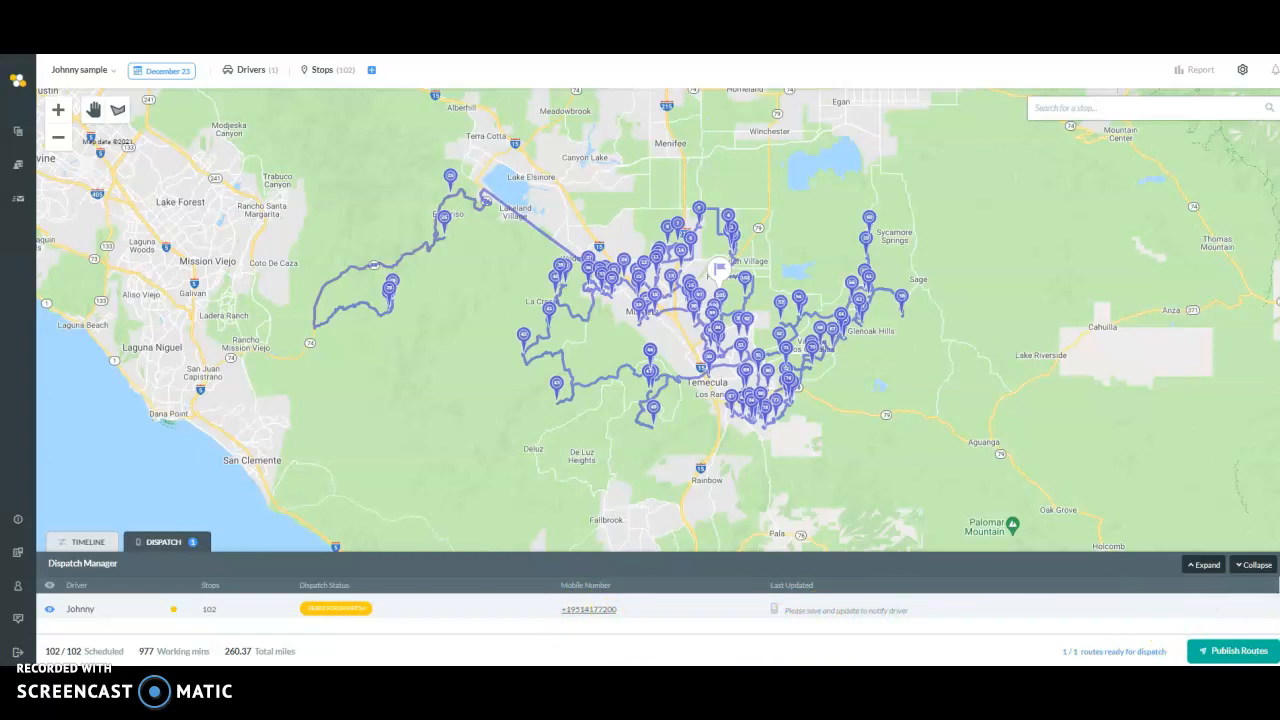
{"action": "mouse_move", "coordinate": [1236, 656]}
{"action": "left_click", "coordinate": [1228, 660]}
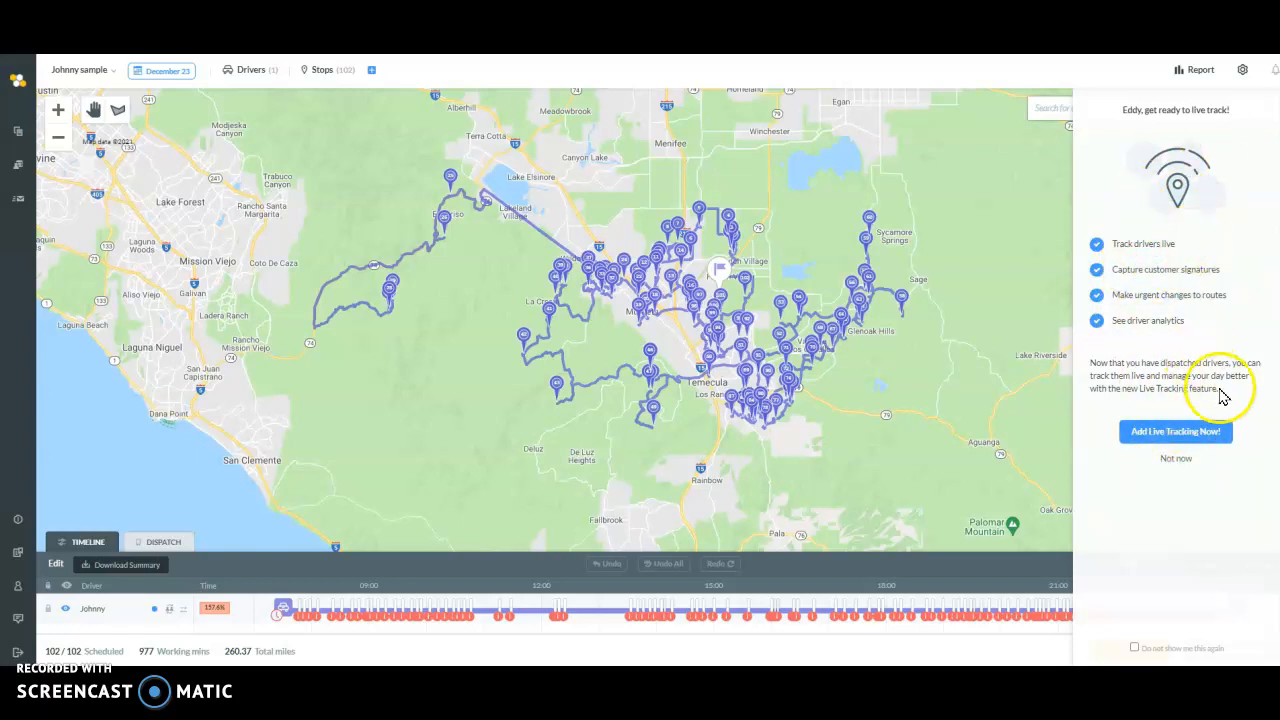
{"action": "left_click", "coordinate": [1177, 465]}
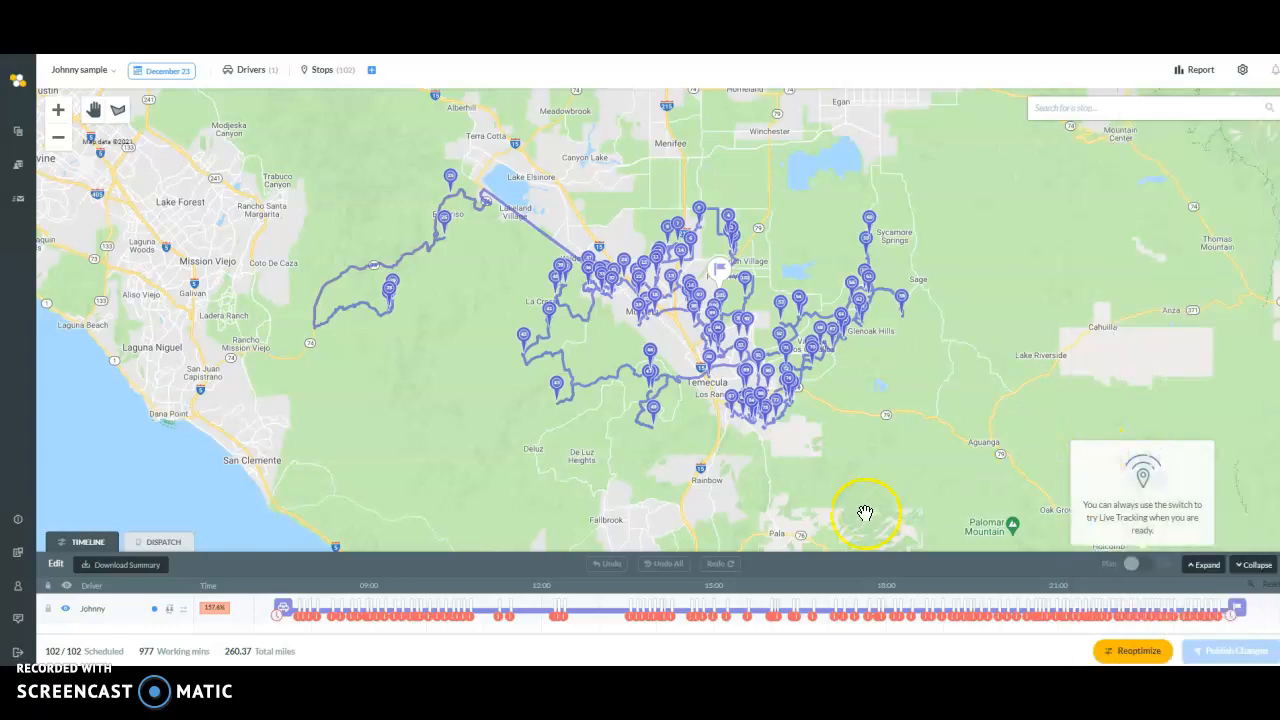